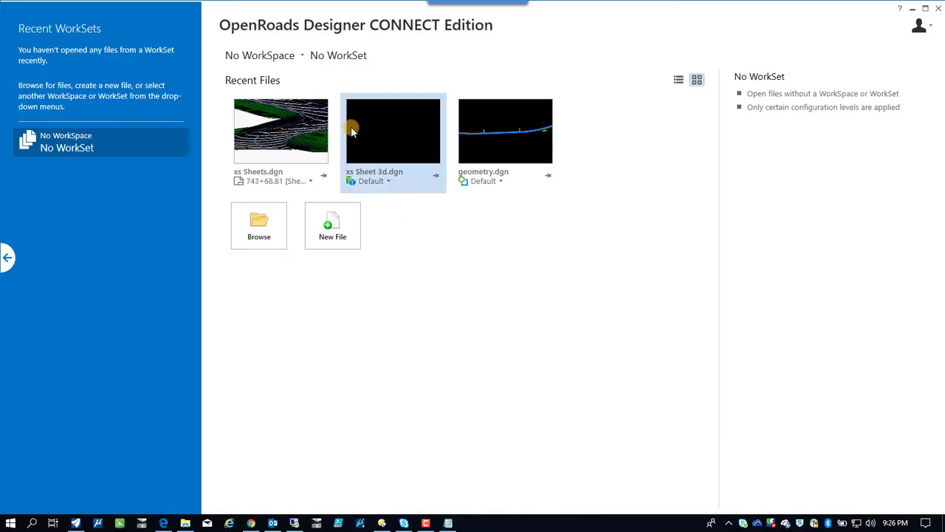
left_click(18, 259)
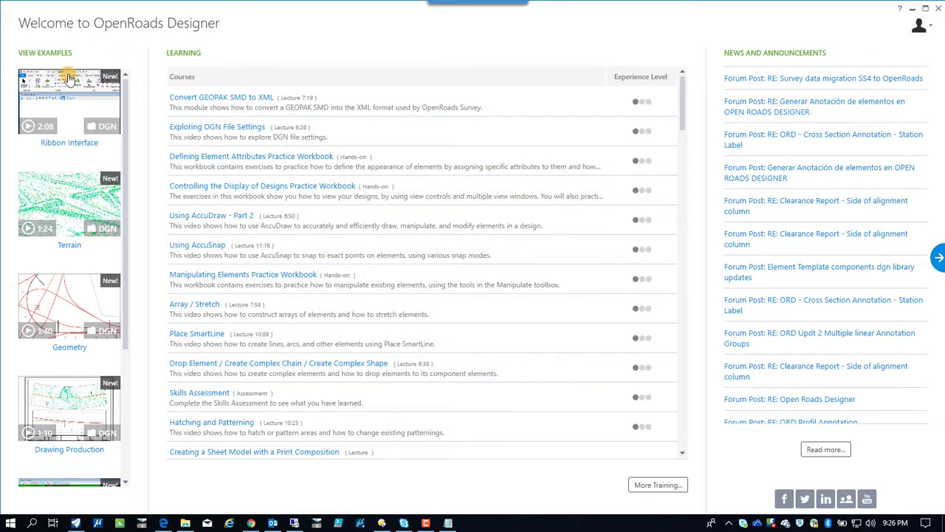
left_click(936, 260)
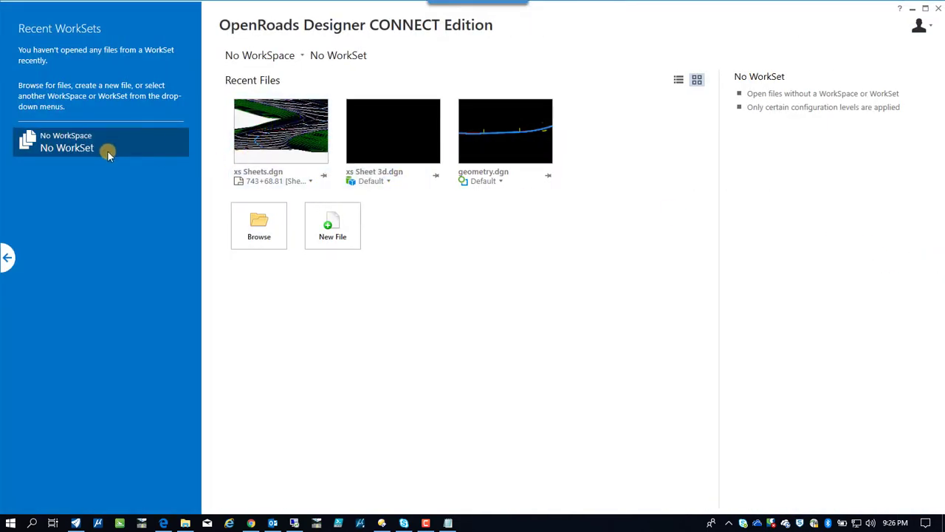
Select the _KDOT Road workspace and its existing OR Project workset.
left_click(279, 56)
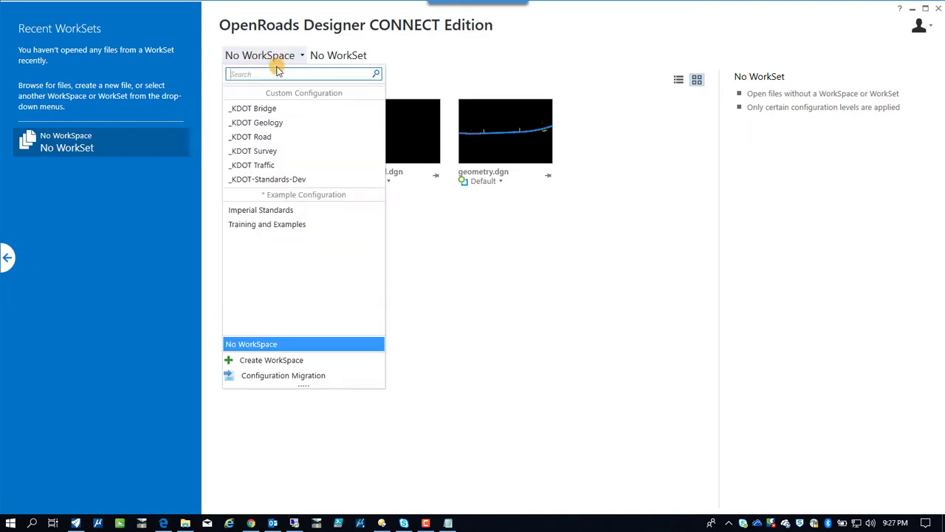
left_click(277, 137)
left_click(363, 60)
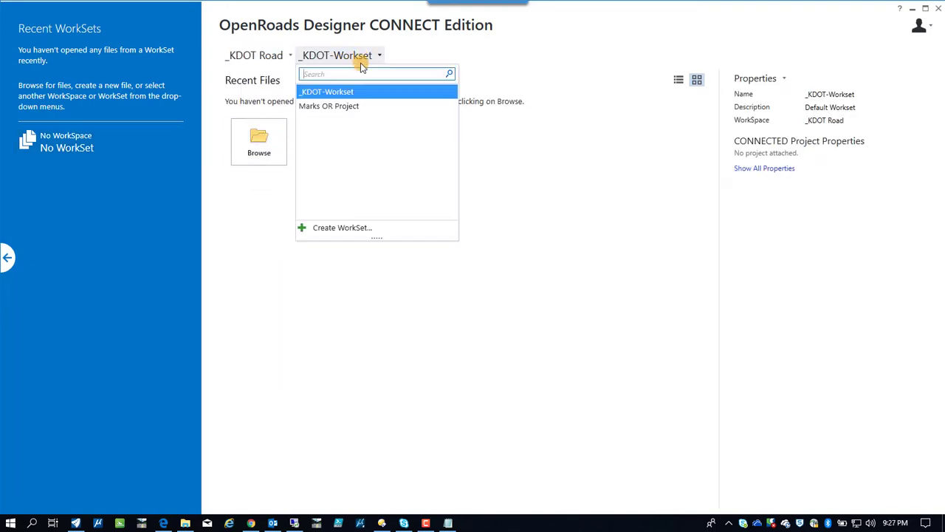
left_click(340, 105)
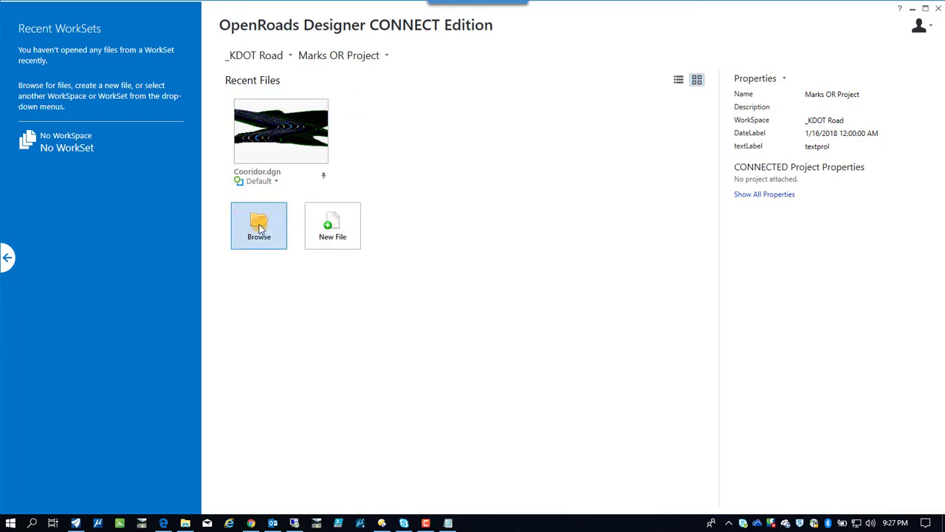
Open Topo AS.dgn from the C:\_aKDOT Project folder, using the active workspace and workset instead of no workset.
left_click(262, 219)
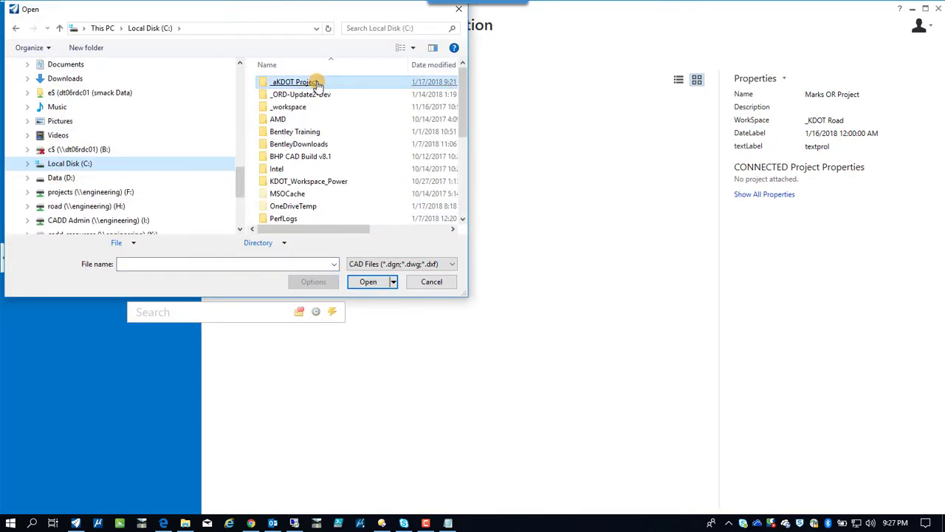
double_click(313, 82)
left_click(302, 93)
double_click(301, 94)
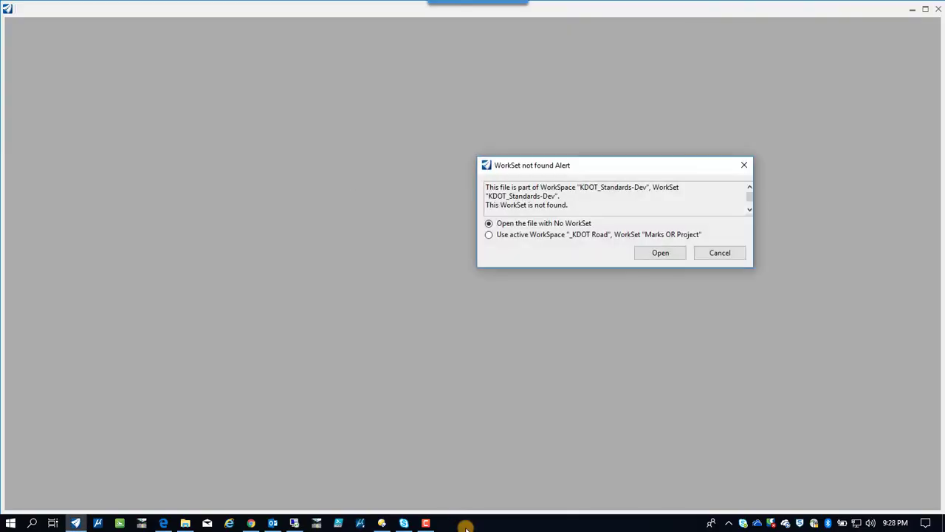
left_click(573, 235)
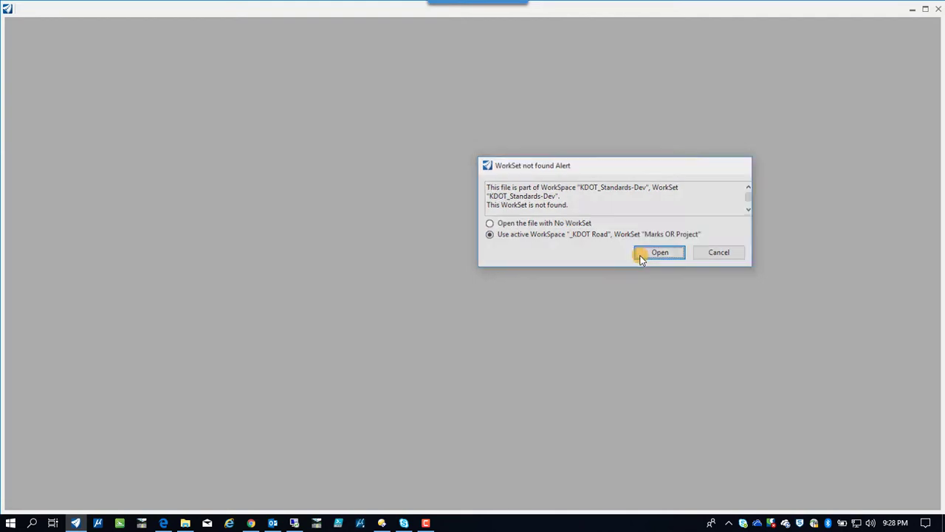
left_click(640, 256)
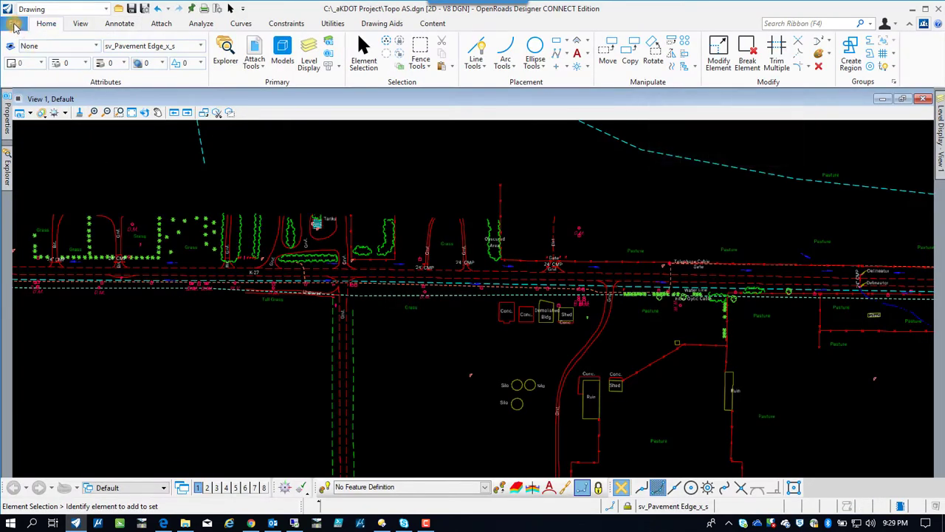
Switch the drawing view's background to white through the user settings.
left_click(15, 28)
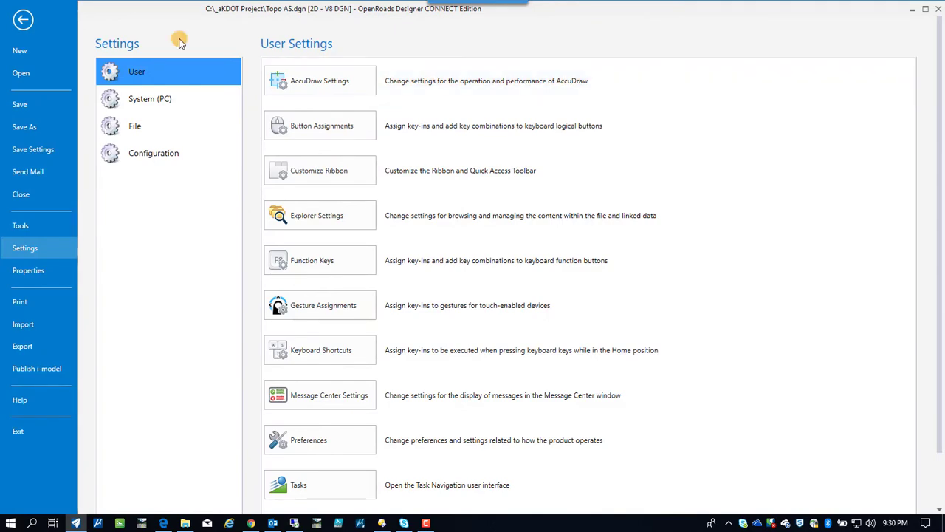
left_click(21, 19)
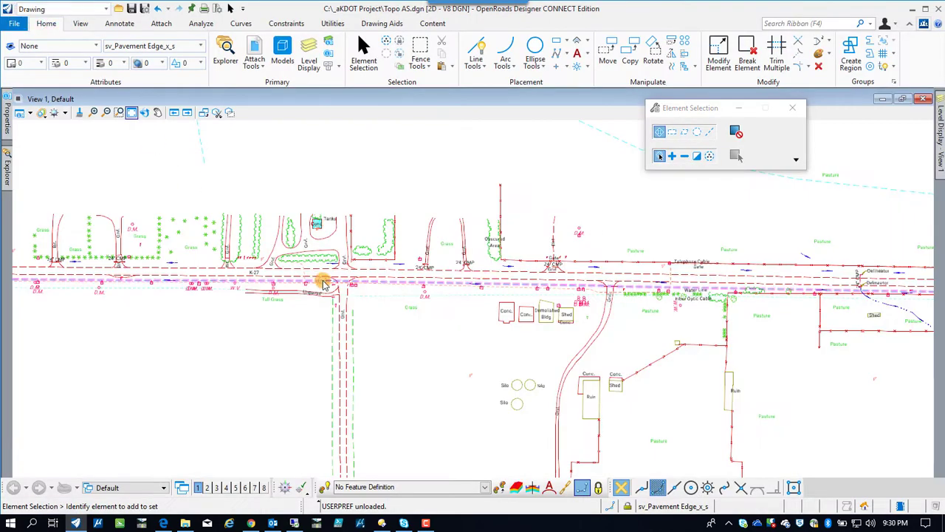
Set the topo drawing's annotation scale to 1"=50'.
left_click(129, 114)
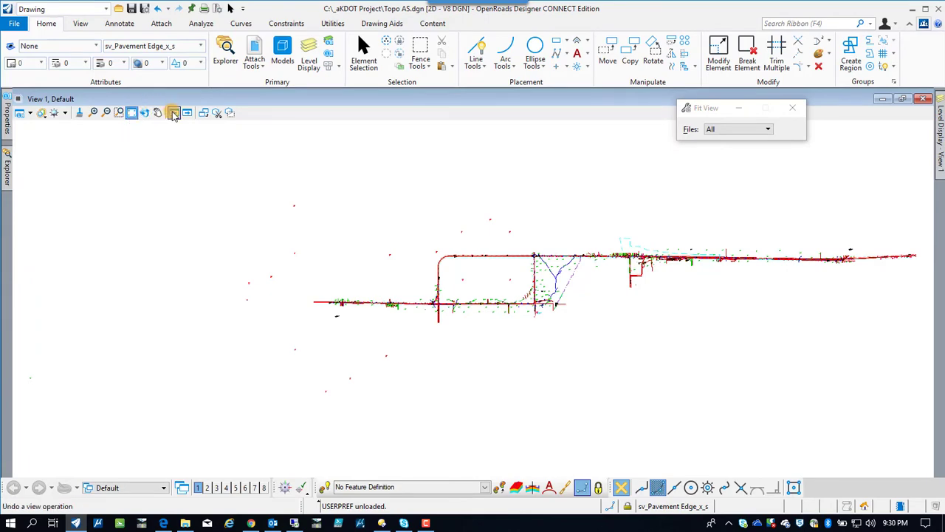
left_click(174, 113)
scroll(495, 285, "up", 3)
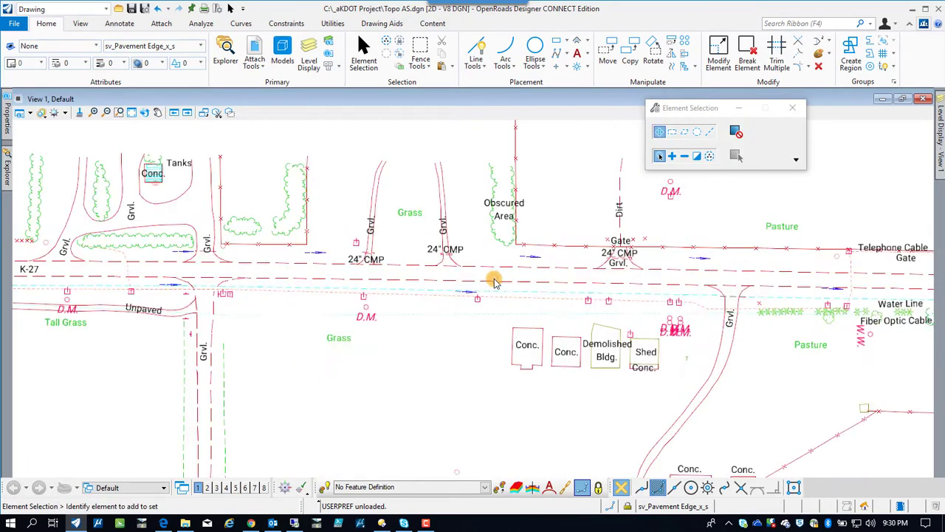
scroll(481, 269, "up", 2)
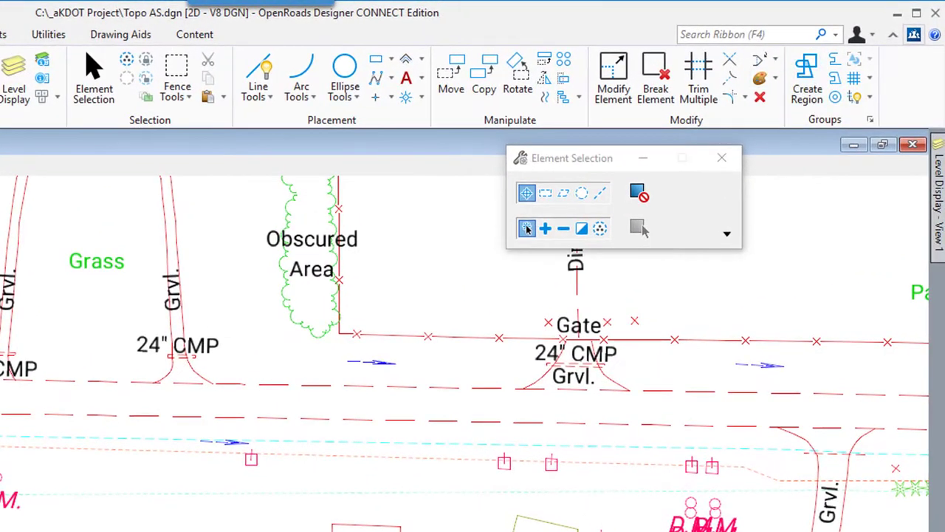
left_click(48, 37)
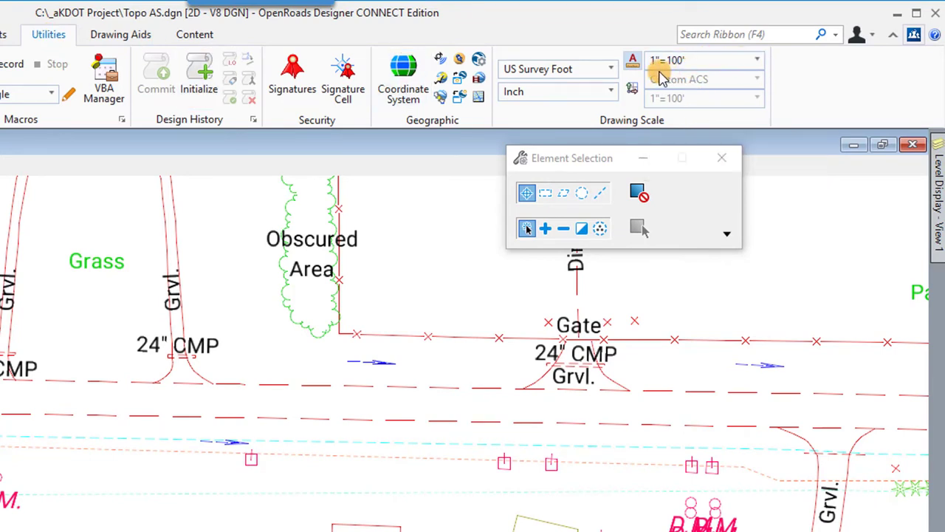
left_click(739, 62)
left_click(707, 145)
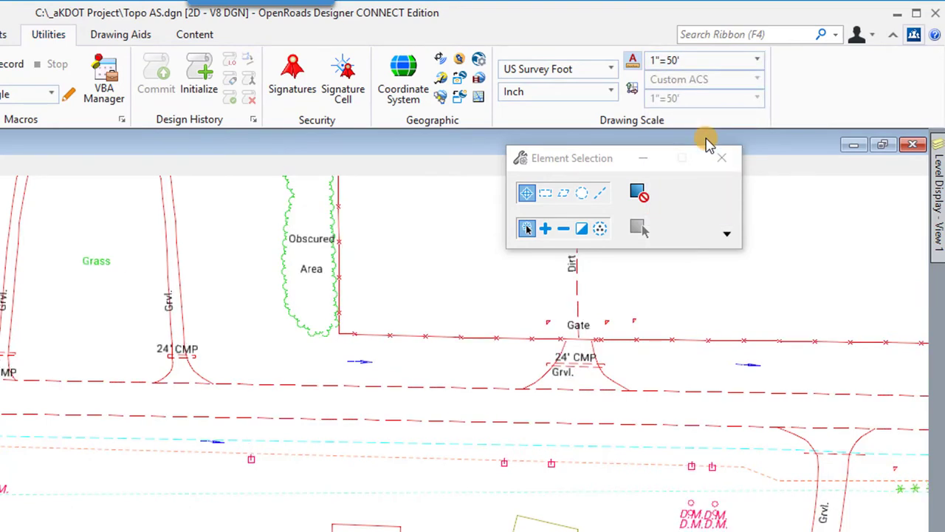
Set the annotation scale to 1"=250'.
left_click(744, 62)
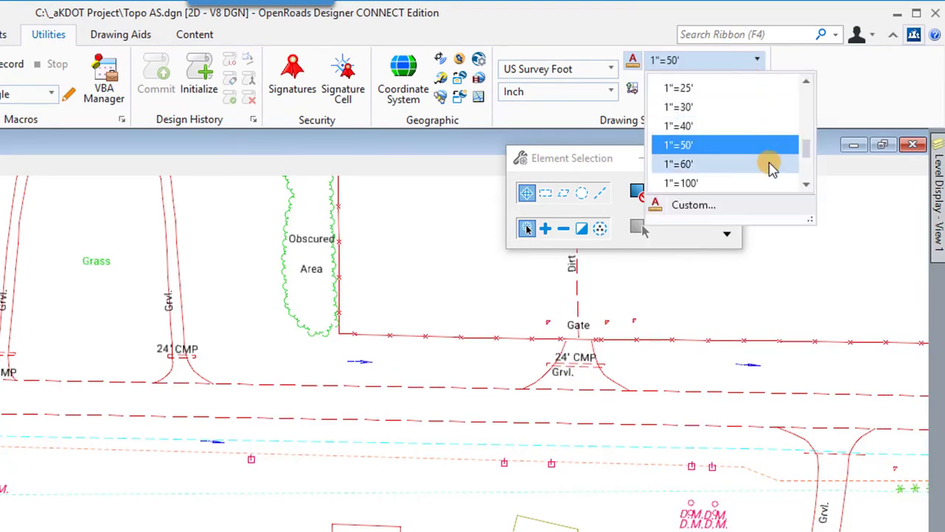
scroll(768, 170, "down", 2)
left_click(707, 134)
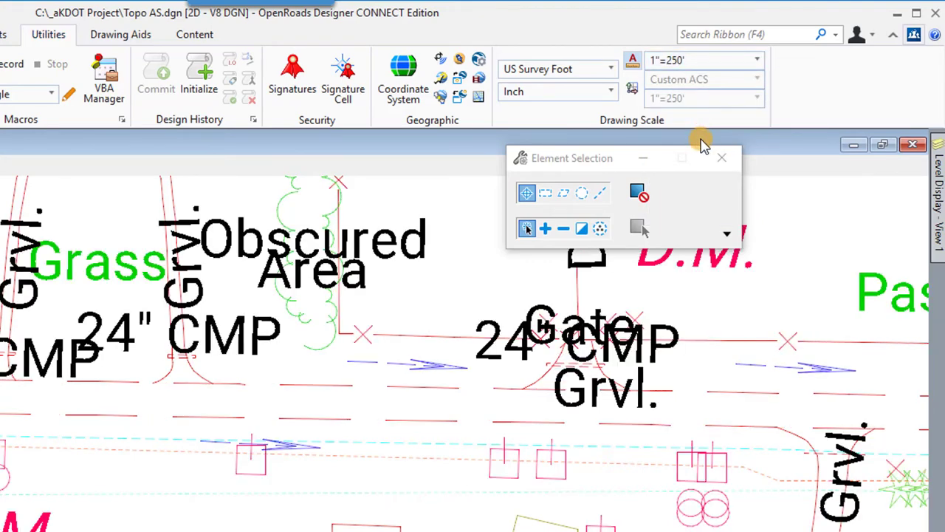
Set the annotation scale to 1"=20' and inspect the symbols near the buildings.
left_click(705, 61)
scroll(702, 95, "up", 5)
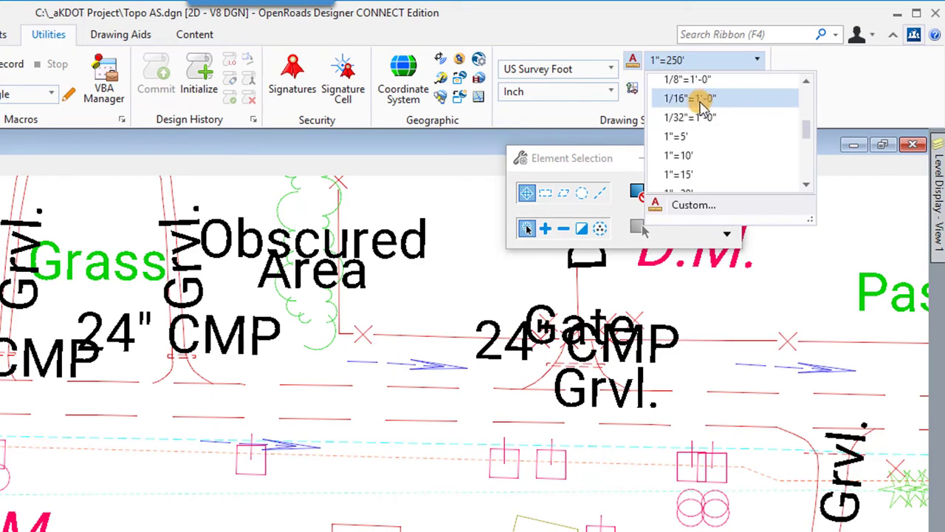
scroll(698, 126, "down", 1)
left_click(688, 152)
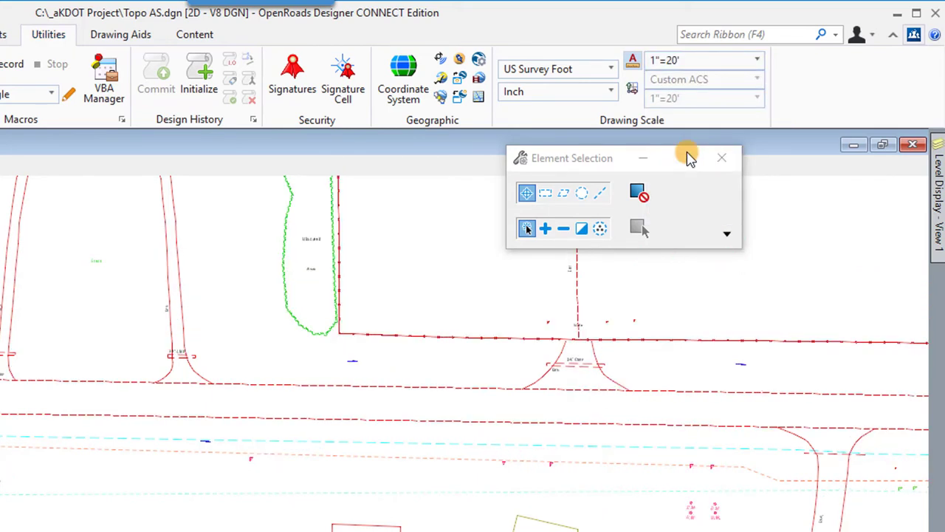
scroll(547, 528, "up", 7)
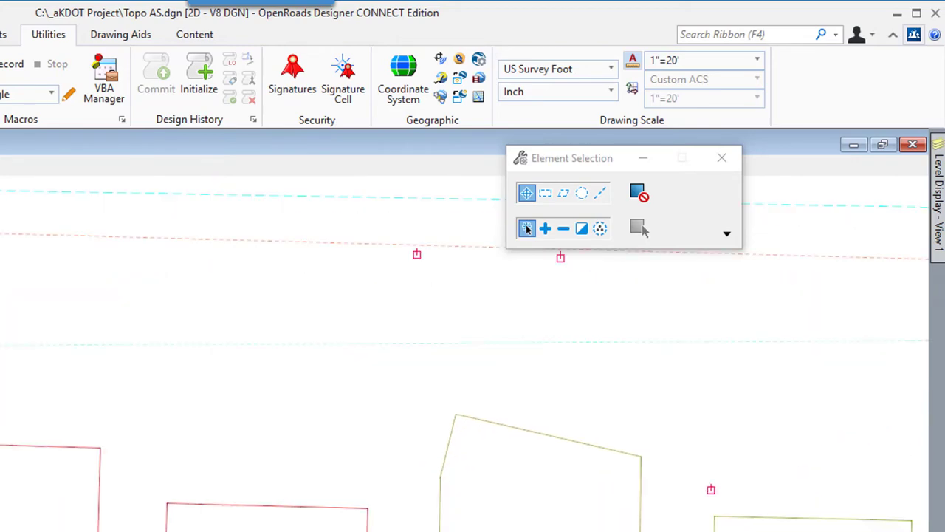
scroll(547, 529, "down", 2)
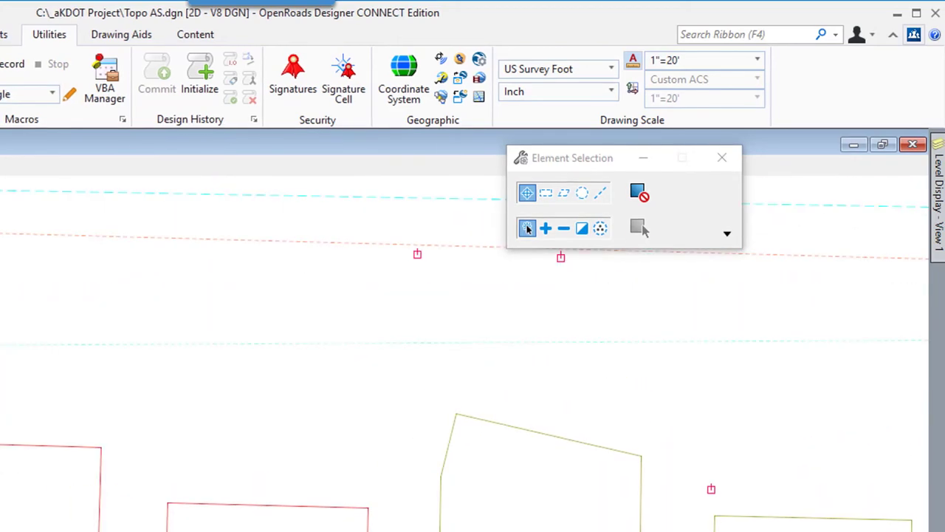
Set the annotation scale to 1"=100' and check the text and symbols along the road.
left_click(696, 59)
left_click(808, 182)
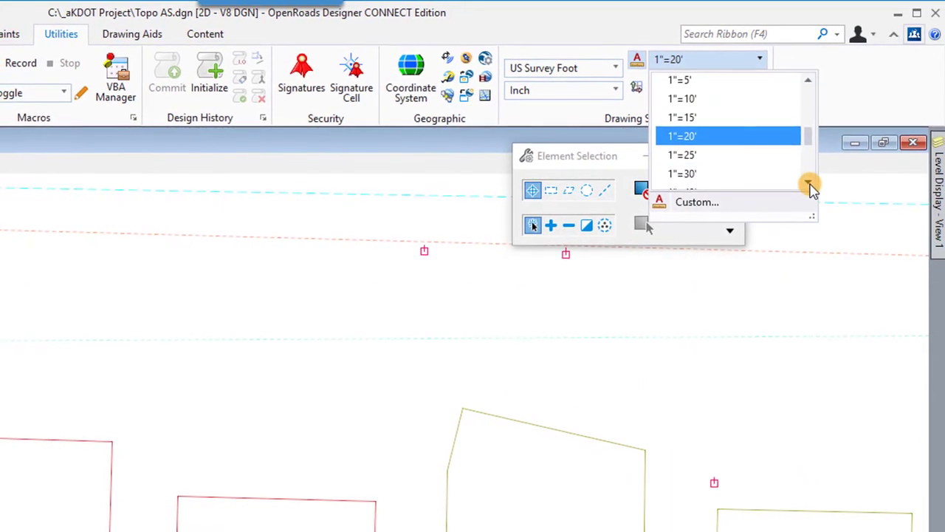
left_click(808, 182)
left_click(809, 181)
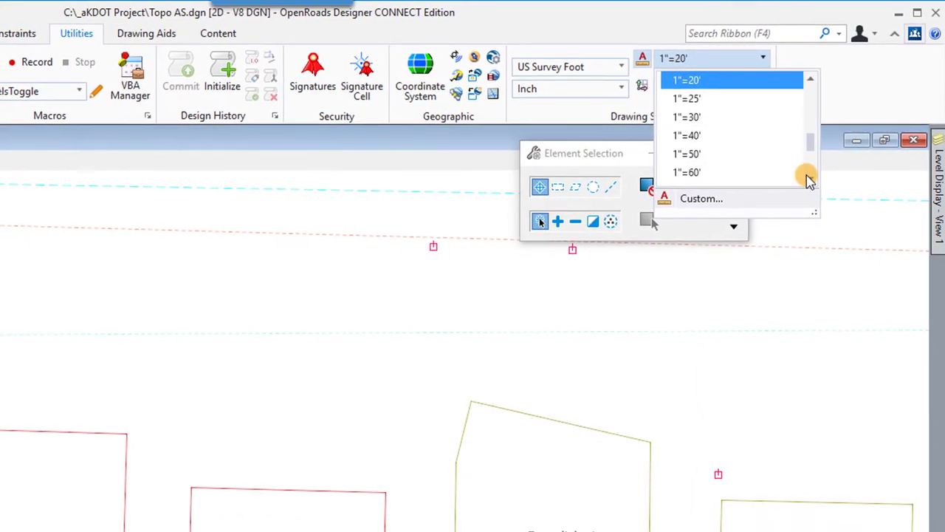
left_click(808, 181)
left_click(809, 181)
left_click(727, 169)
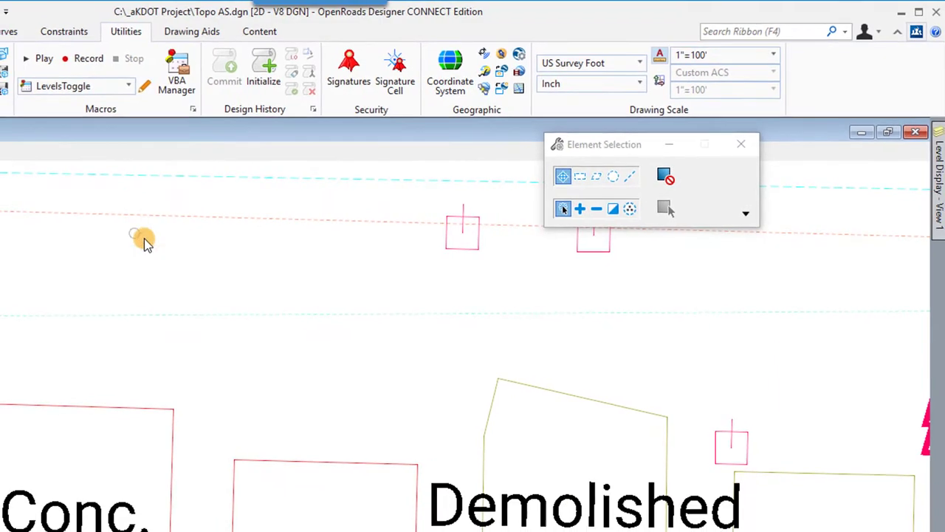
scroll(193, 339, "down", 2)
scroll(156, 328, "down", 2)
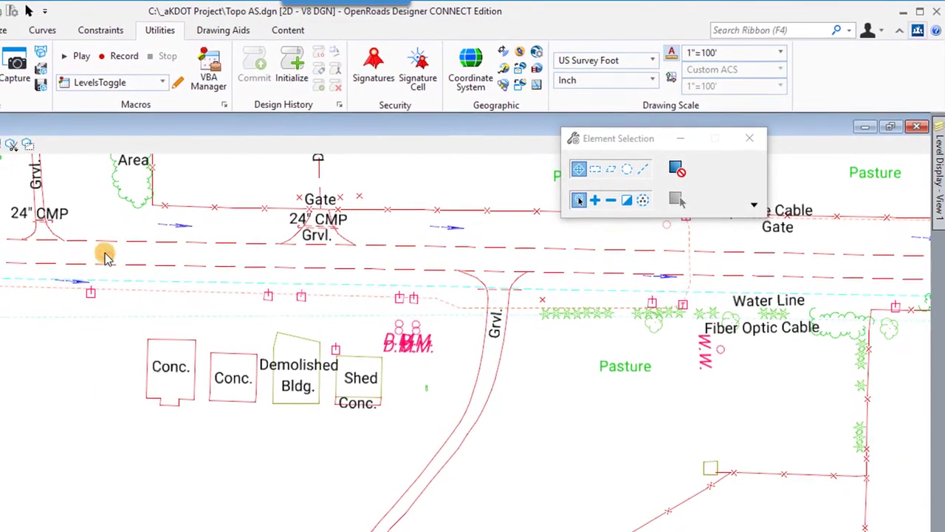
scroll(113, 234, "up", 3)
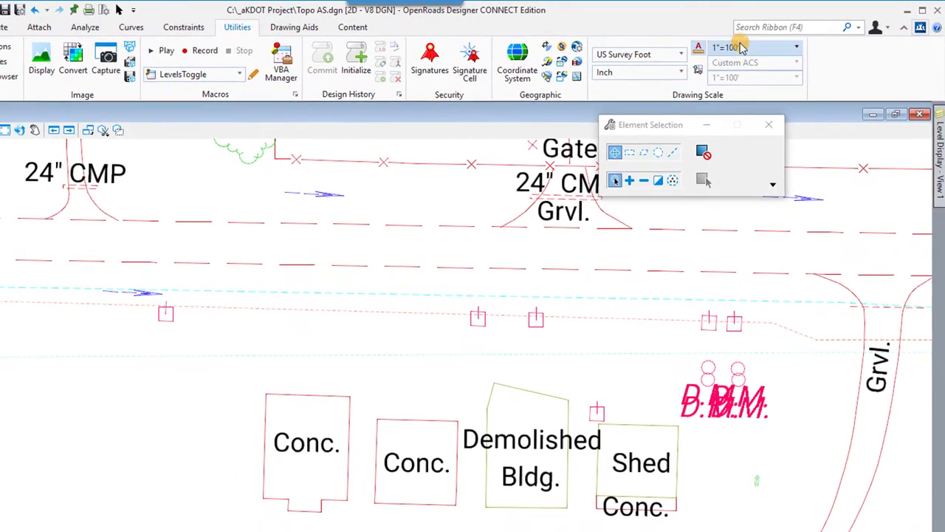
Compare the annotation sizes by switching the drawing scale to 1"=50' and back to 1"=100'.
left_click(772, 48)
left_click(751, 101)
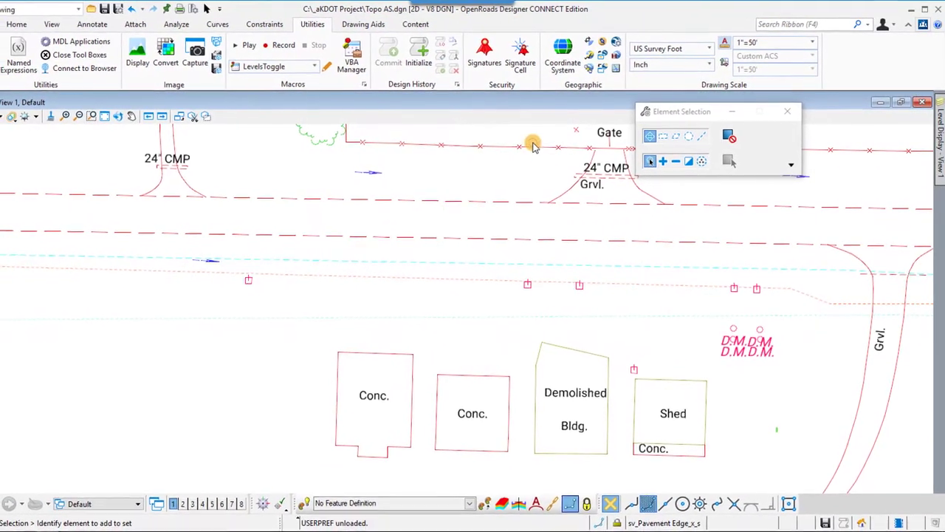
left_click(807, 42)
left_click(793, 116)
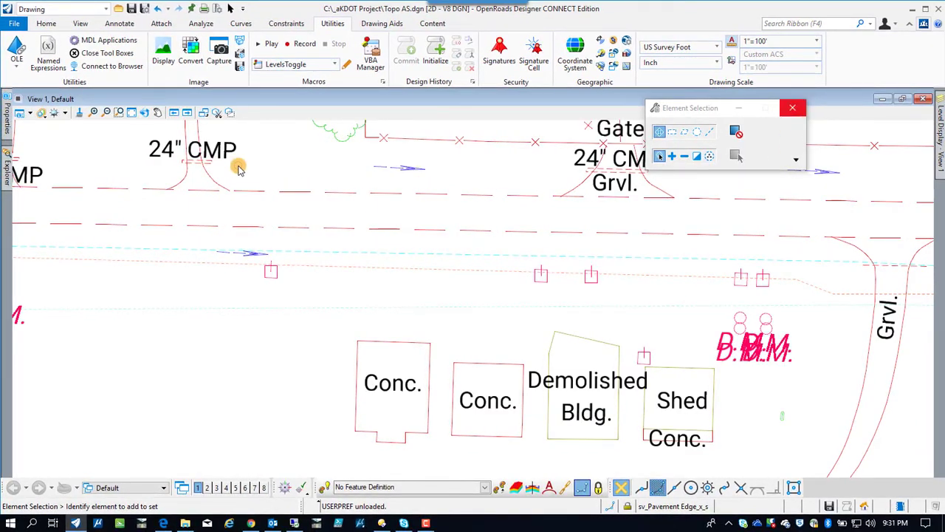
Create a new DGN file named "zz project 2d Seed" in the _aKDOT Project folder using the kdot-2D-Seed.dgn seed.
left_click(18, 23)
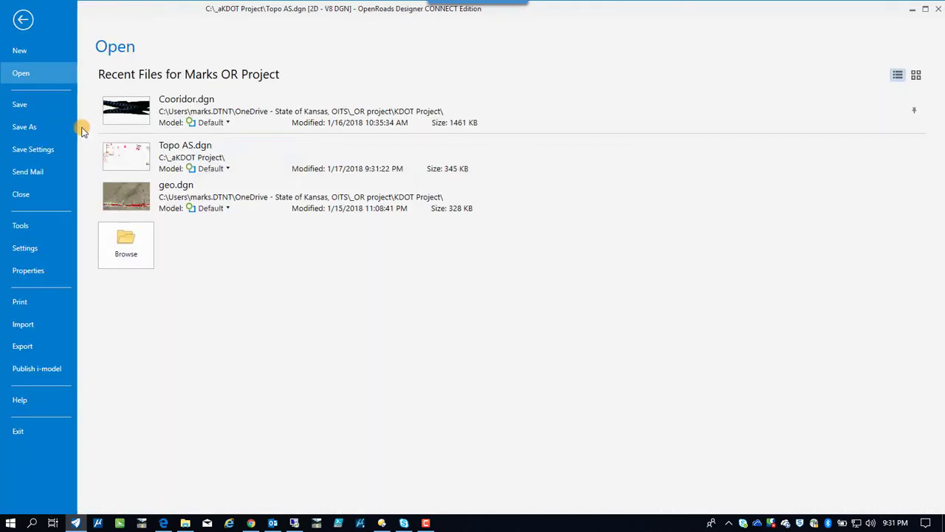
left_click(20, 52)
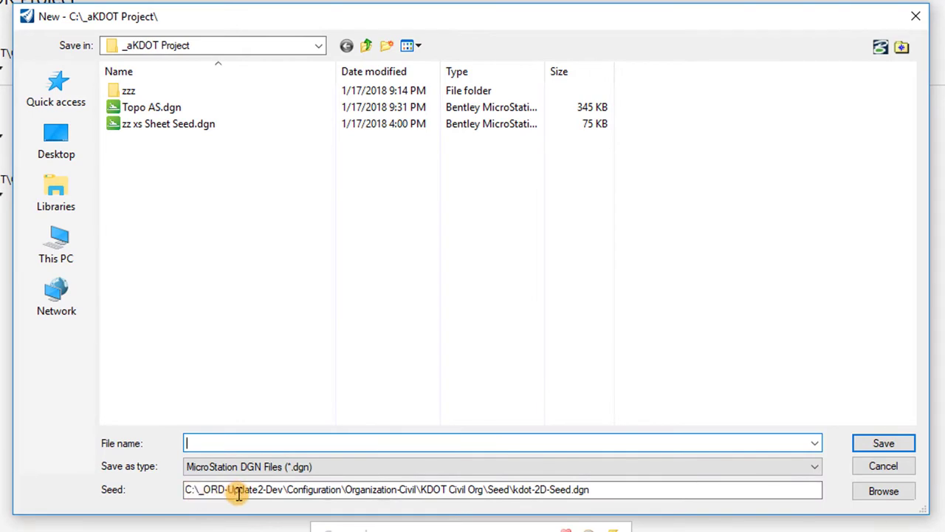
left_click_drag(526, 490, 589, 489)
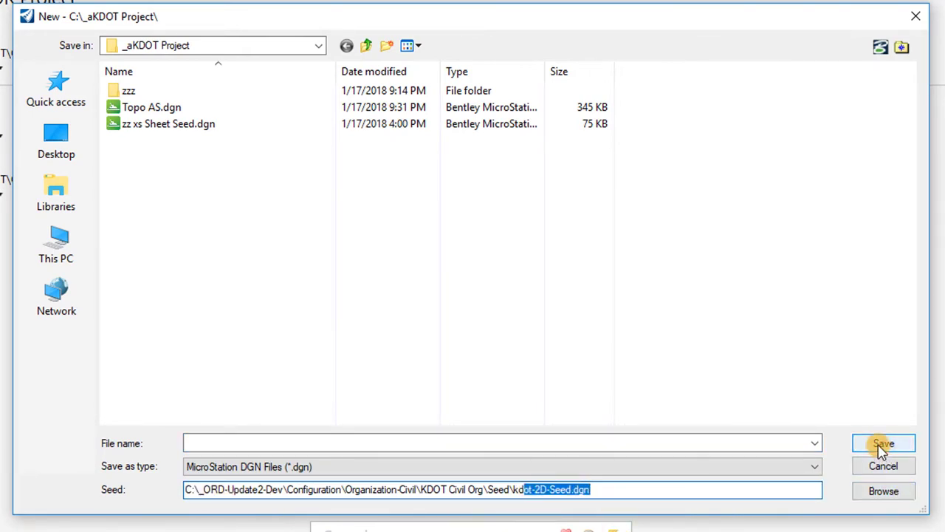
left_click(555, 441)
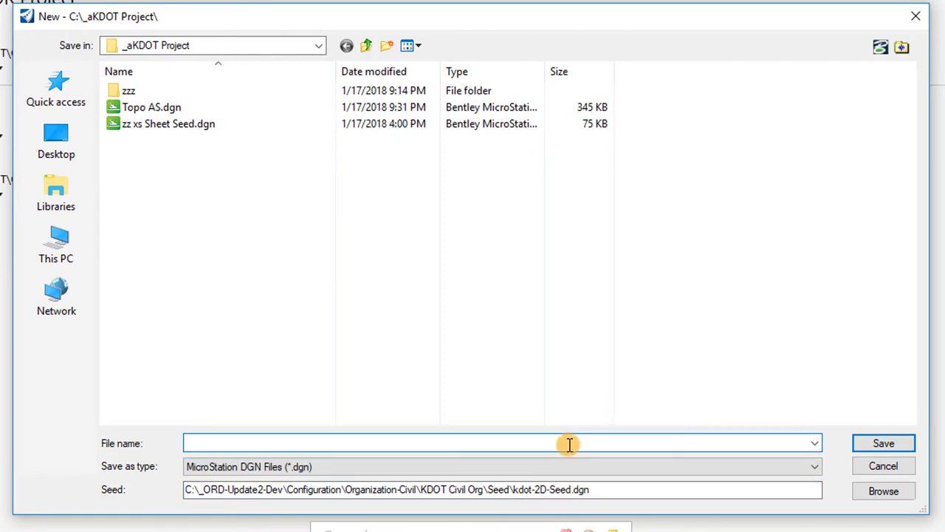
type("zz ")
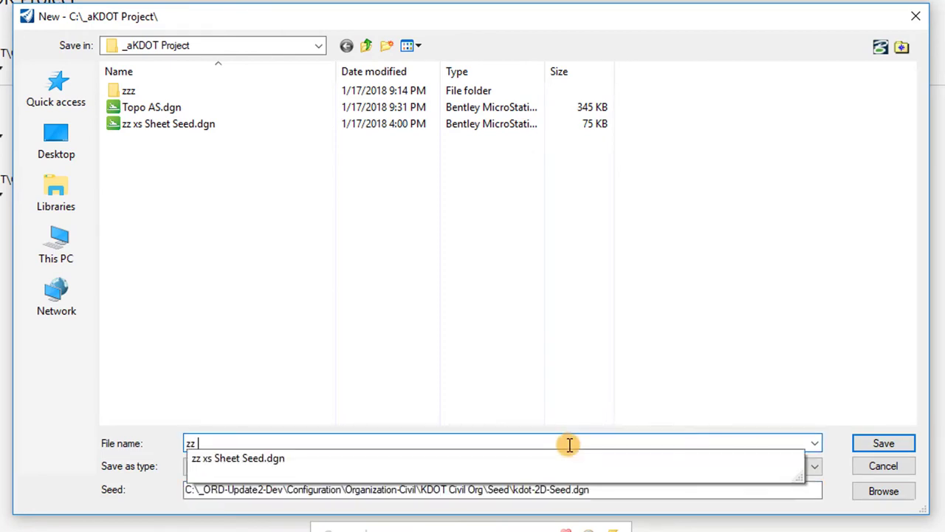
type("project")
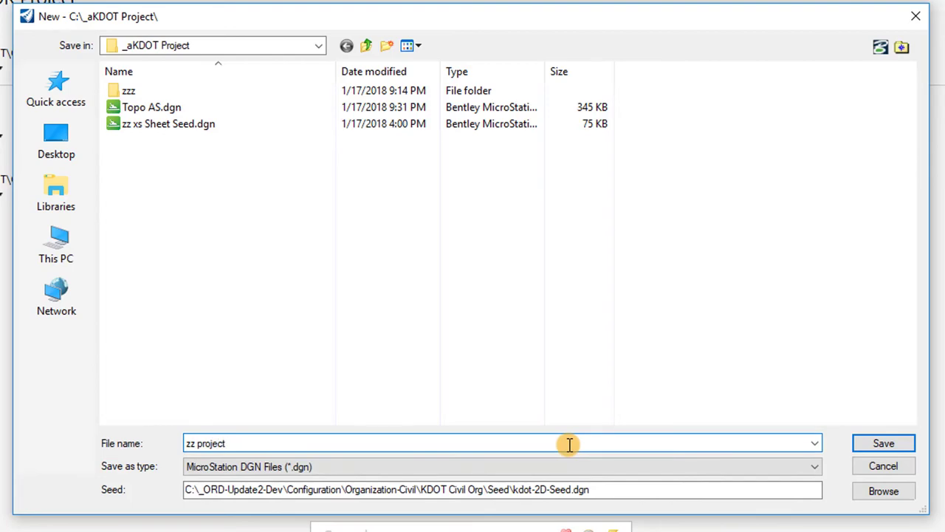
type(" 2d")
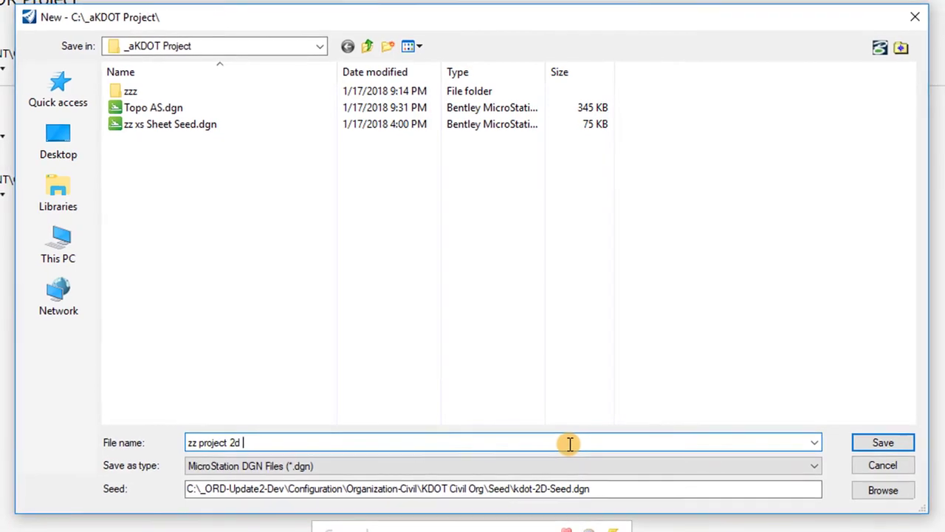
type(" Seed")
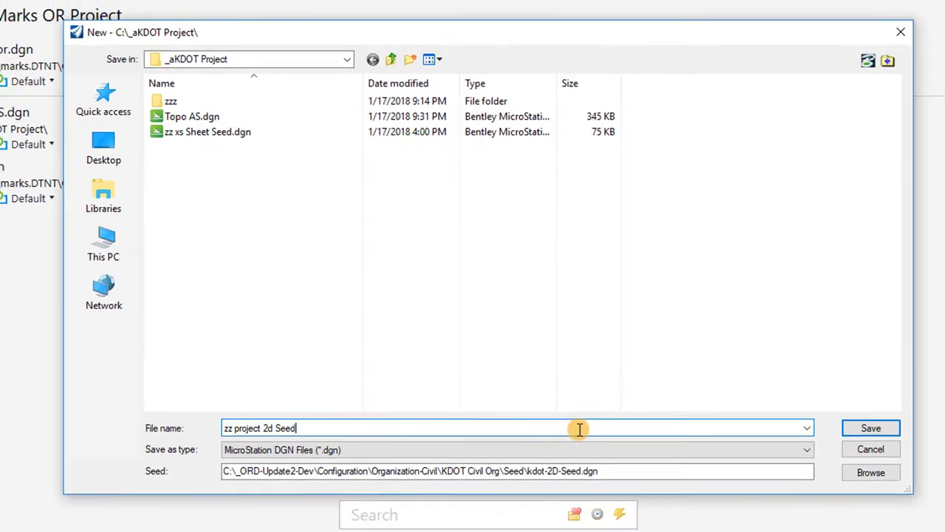
key("Return")
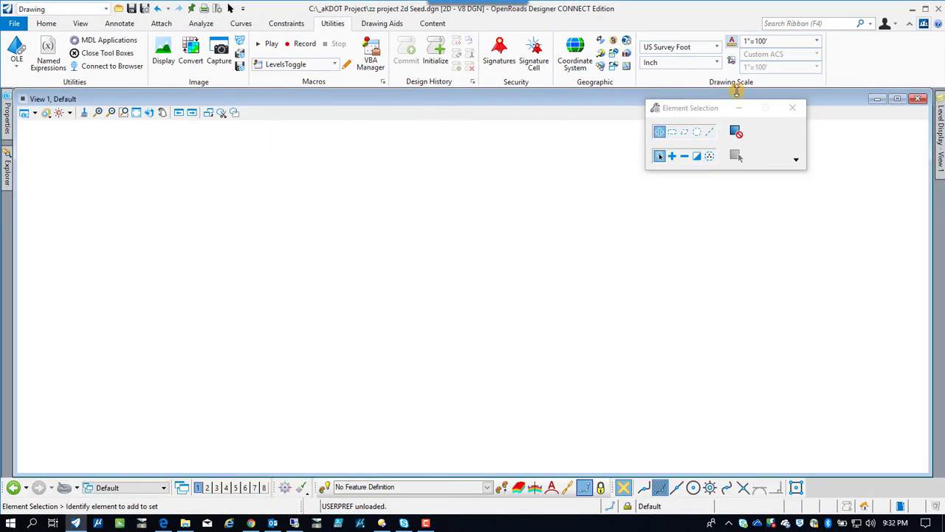
Set the annotation scale of the new 2D drawing to 1"=100'.
left_click(782, 43)
left_click(772, 116)
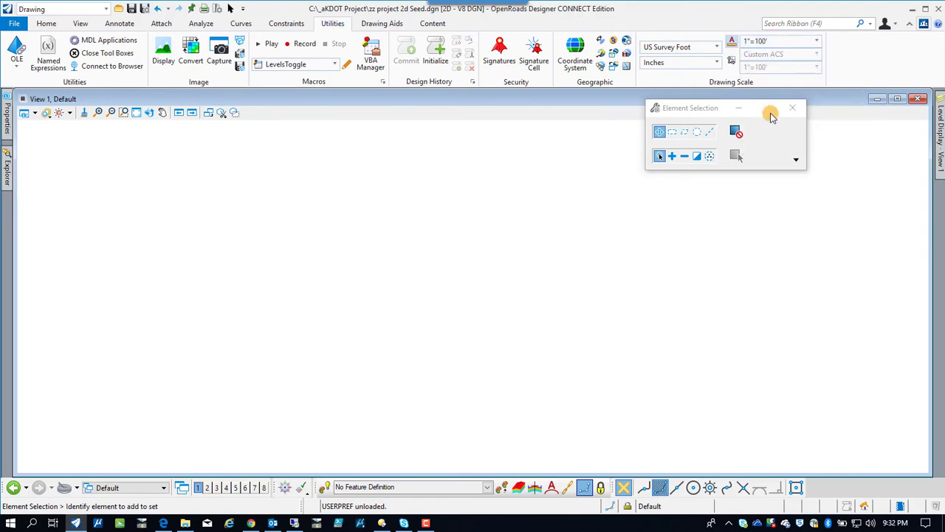
left_click(207, 113)
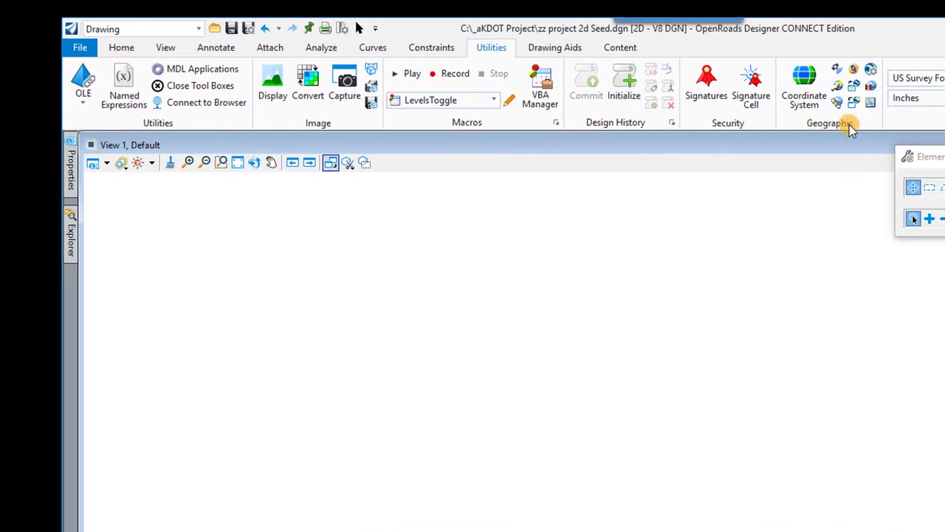
Assign the favorite geographic coordinate system KA-1004-02, Modified NAD83 Kansas State Planes, Northern Zone, US Foot, to the 2D drawing.
left_click(805, 87)
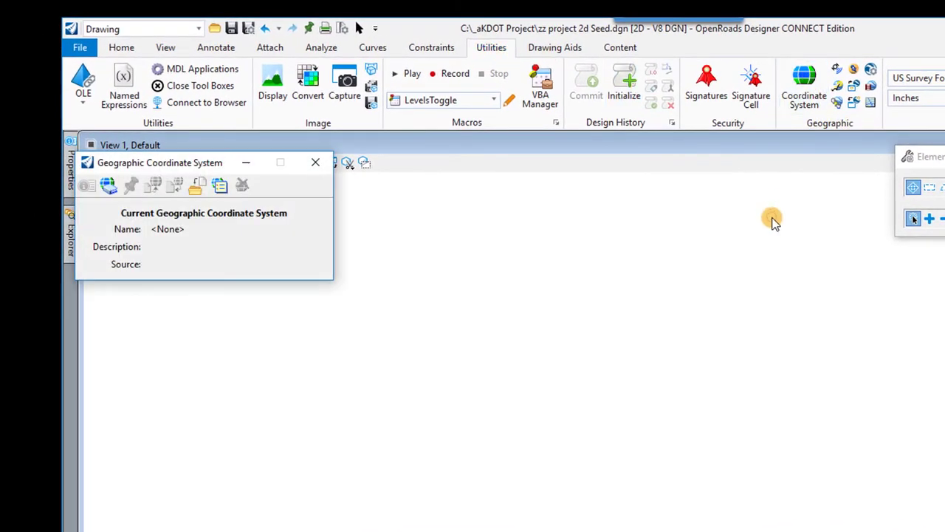
left_click(109, 187)
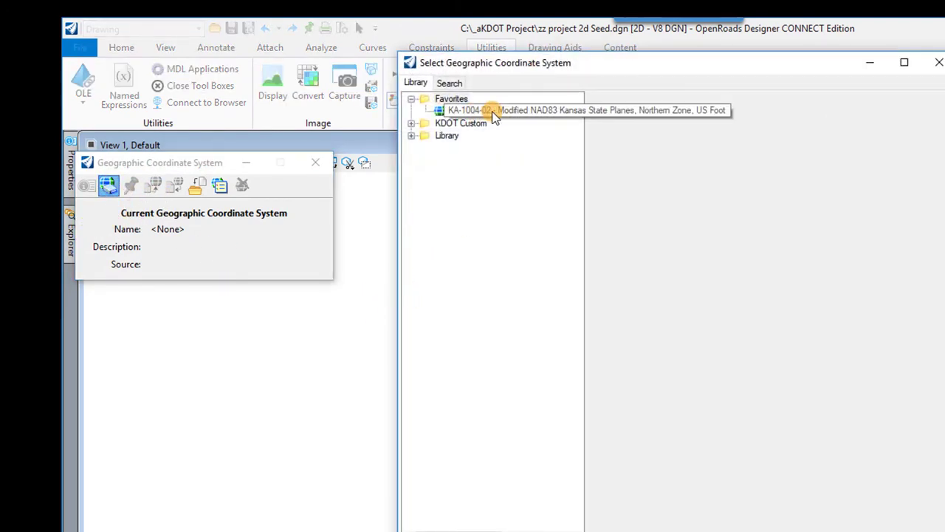
left_click(473, 111)
left_click(591, 531)
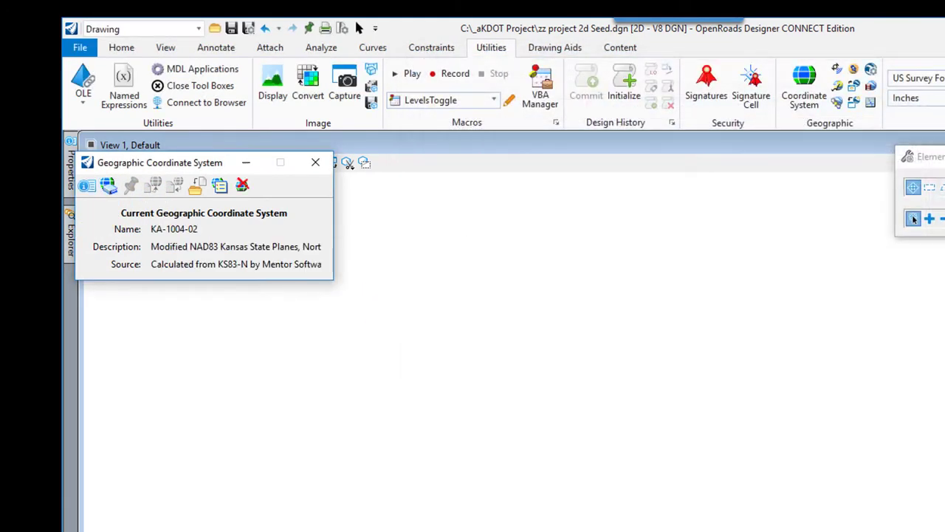
left_click(315, 162)
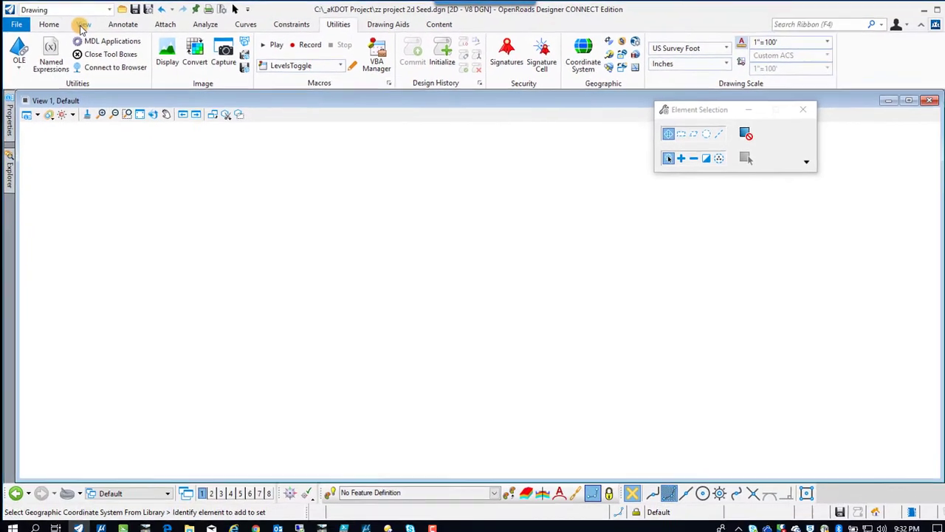
Create a new DGN file named "Terrian" in the _aKDOT Project folder using KDOT-3D-Seed.dgn as the seed.
left_click(121, 47)
left_click(16, 24)
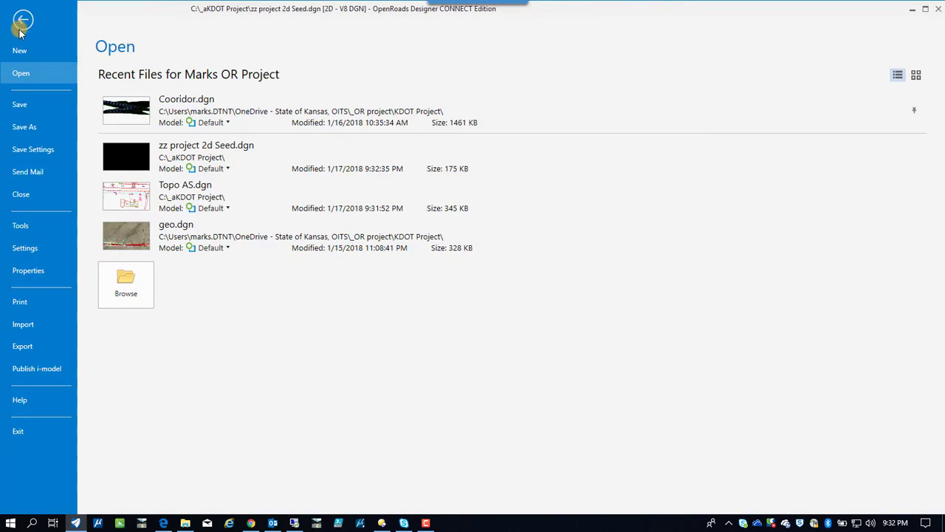
left_click(18, 53)
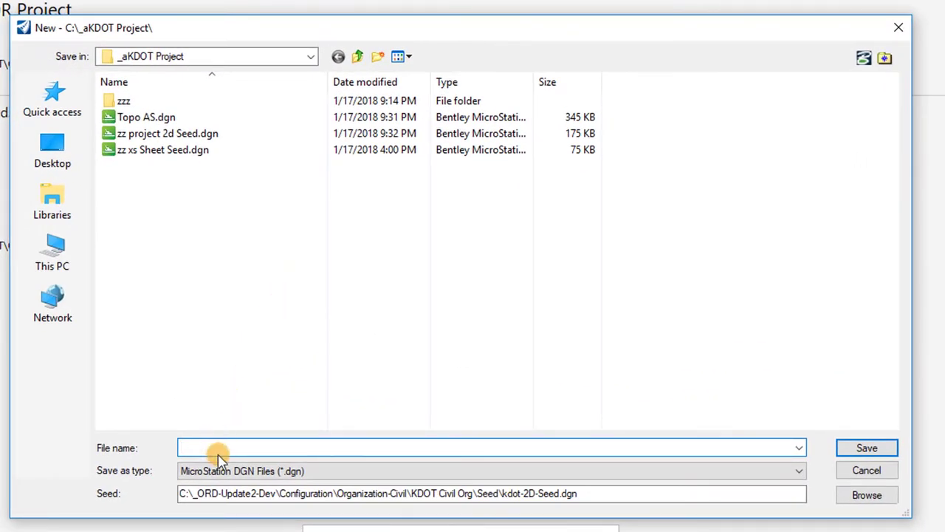
left_click(866, 496)
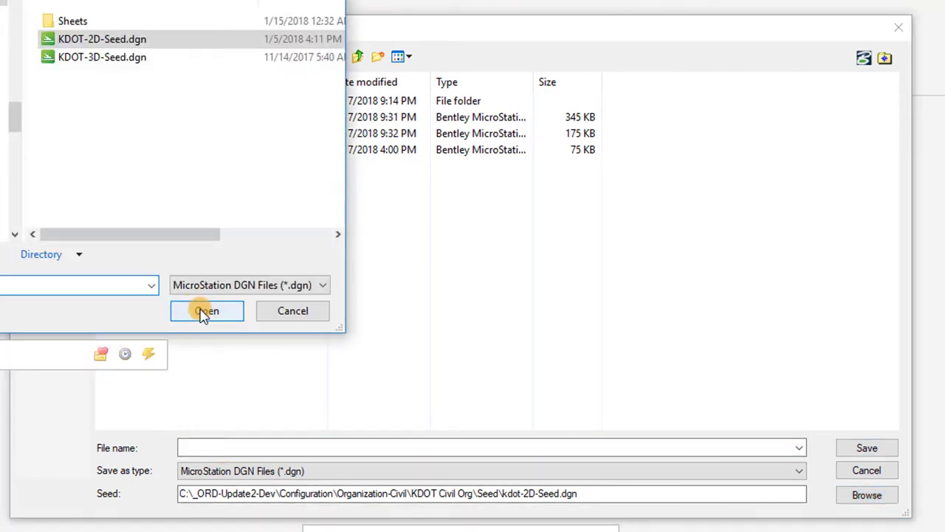
double_click(59, 59)
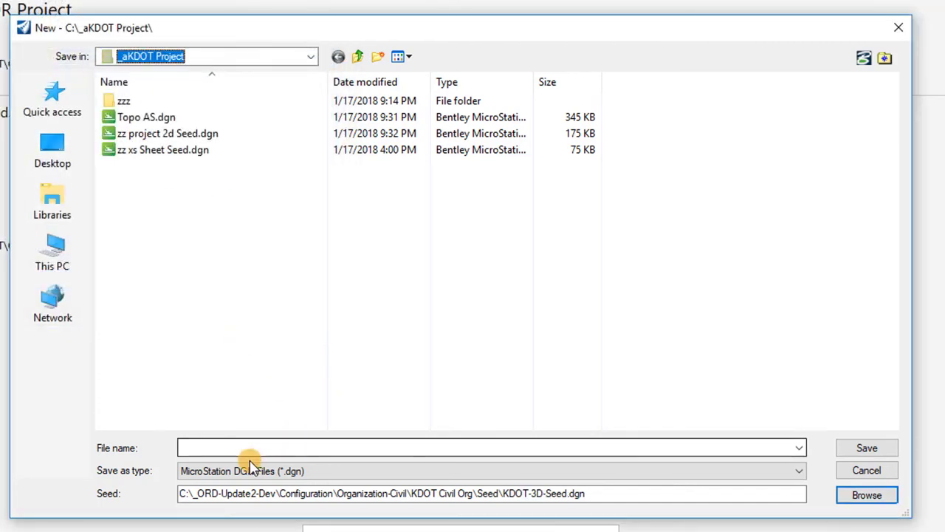
left_click(243, 448)
type("Ter")
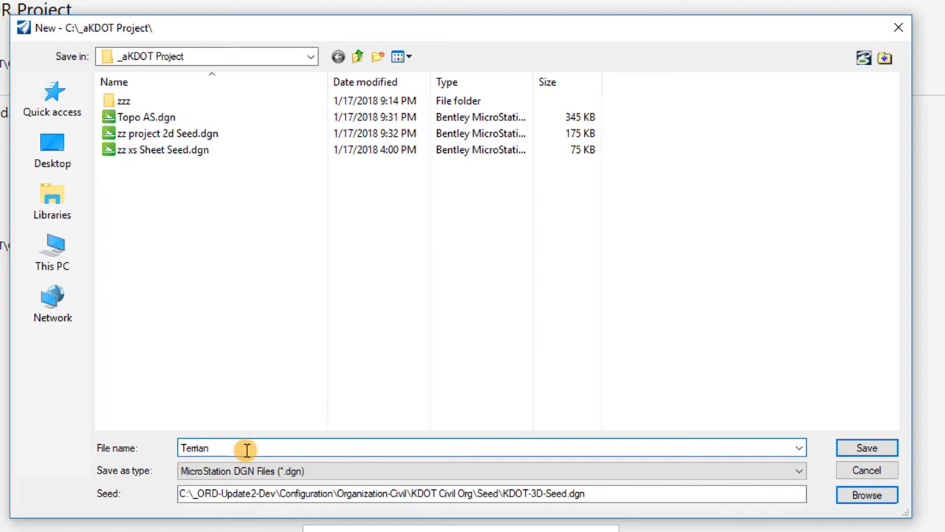
type("rian")
key("Return")
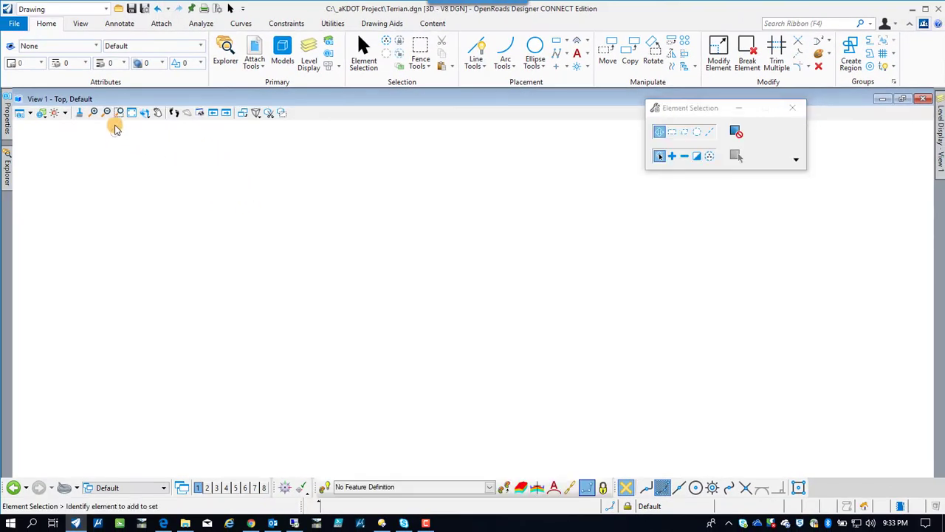
Set the annotation scale of the 3D terrain drawing to 1"=100'.
left_click(119, 112)
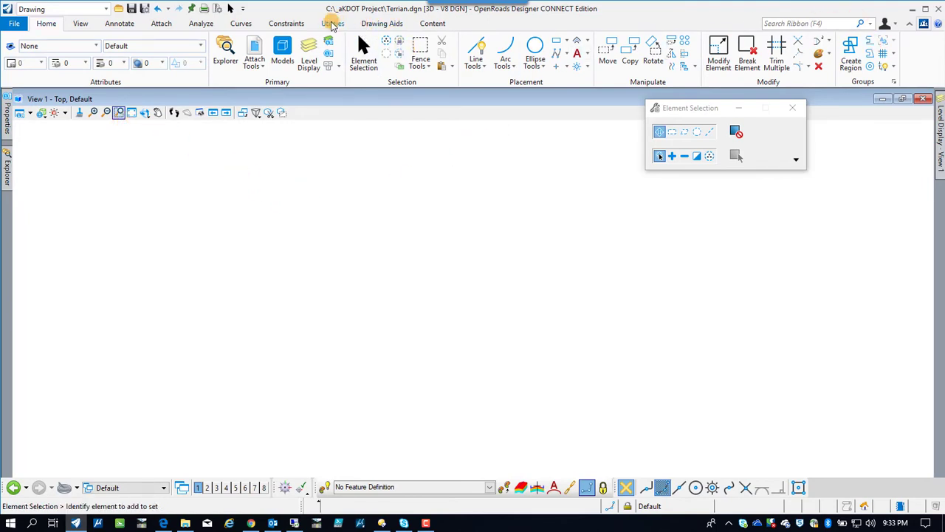
left_click(332, 24)
left_click(768, 42)
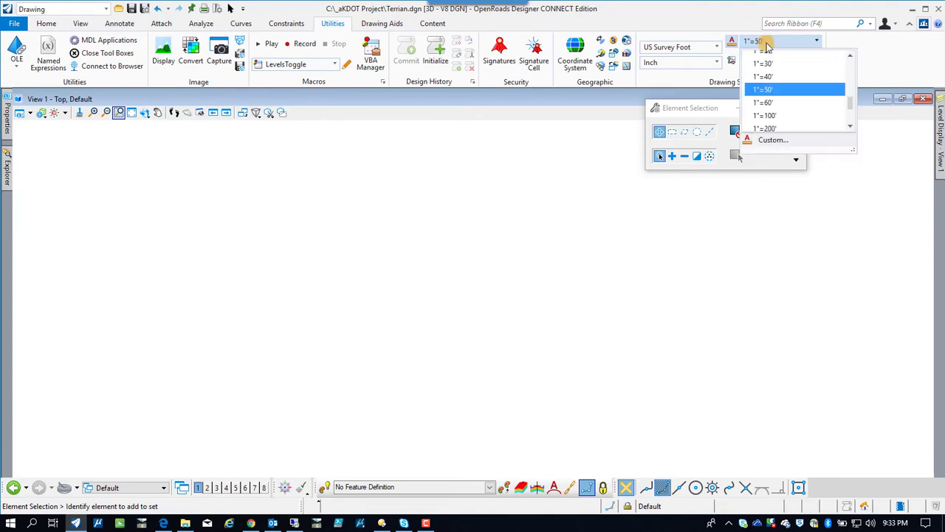
left_click(766, 116)
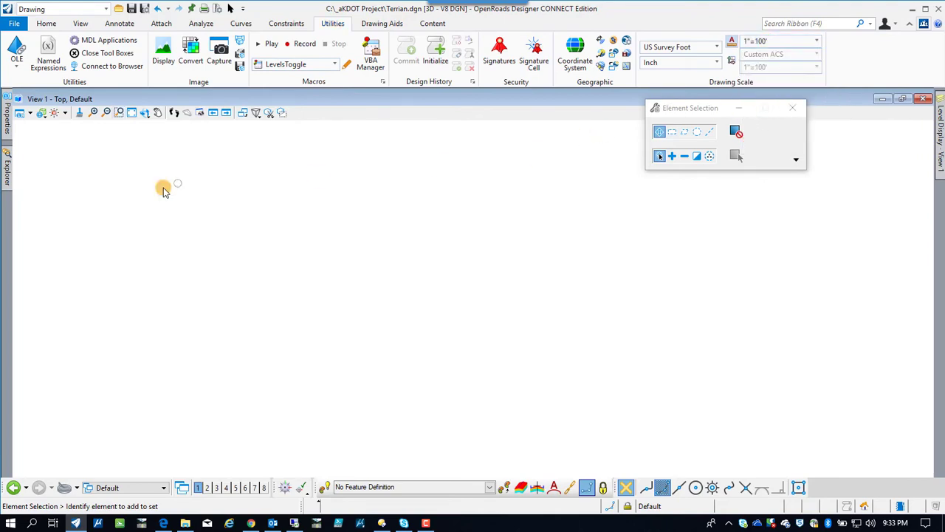
Assign the favorite KA-1004-02 geographic coordinate system from the library to the terrain drawing.
left_click(575, 59)
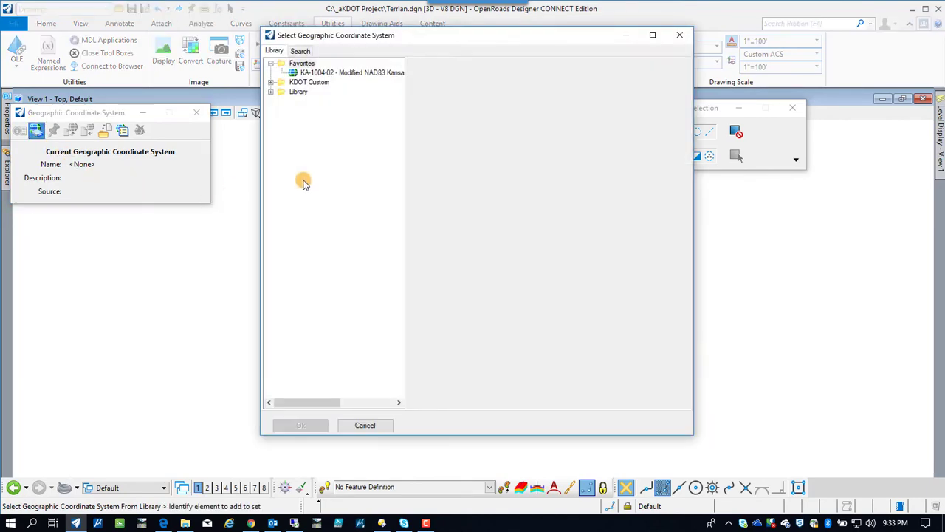
left_click(317, 72)
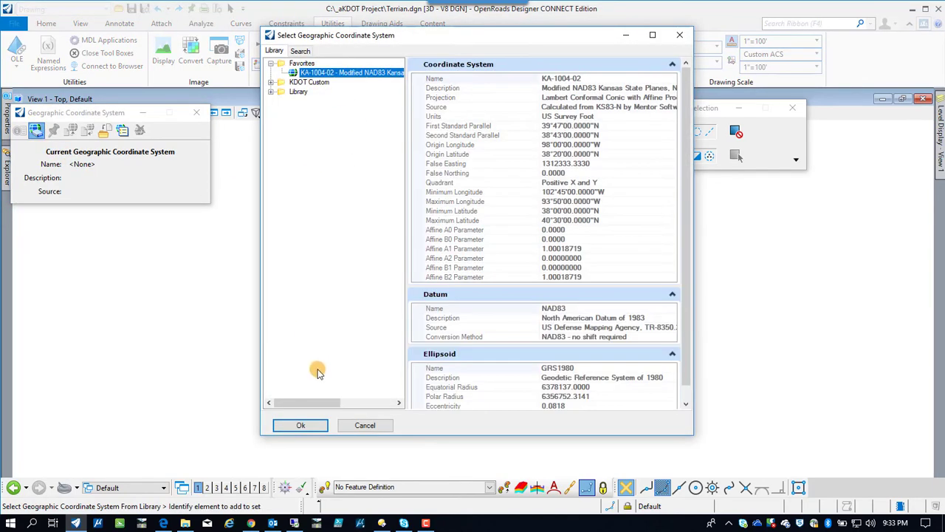
left_click(301, 423)
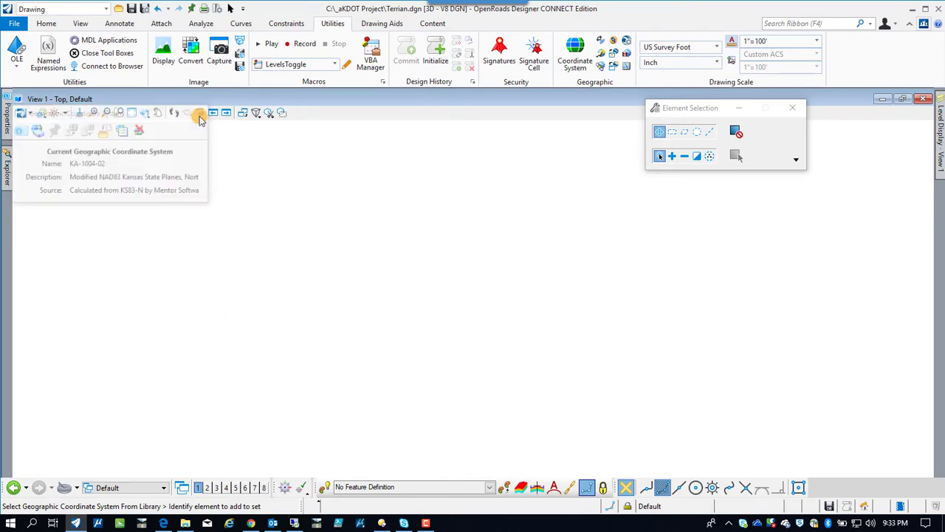
left_click(198, 113)
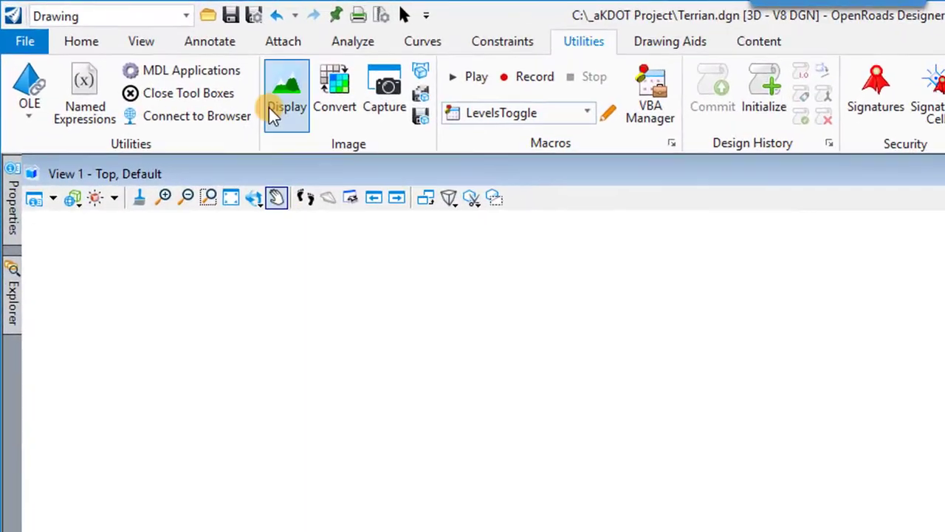
Switch the workflow to OpenRoads Modeling and display its terrain tools.
left_click(118, 18)
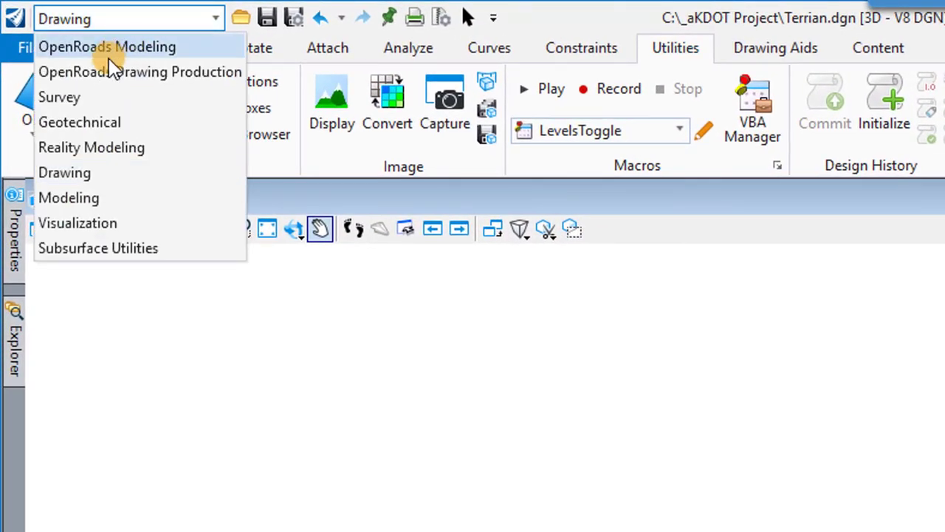
left_click(109, 58)
left_click(166, 54)
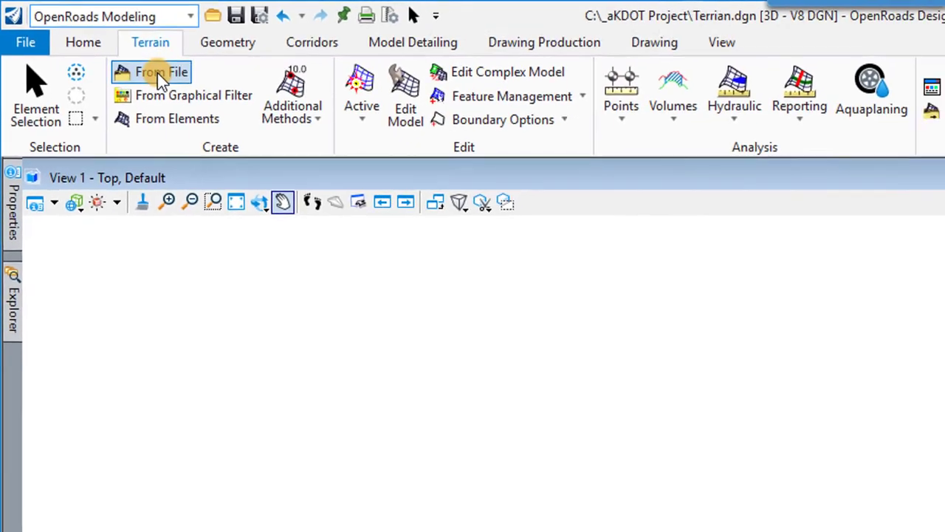
Import the terrain from KA100402stn01.tin with the existing boundary feature definition and Import Terrain Only, and fit it in the view.
left_click(175, 82)
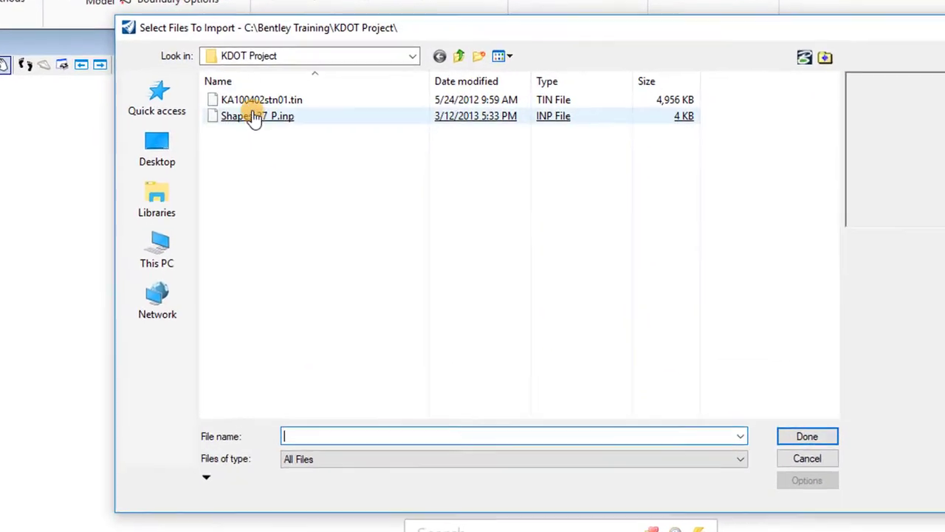
left_click(376, 152)
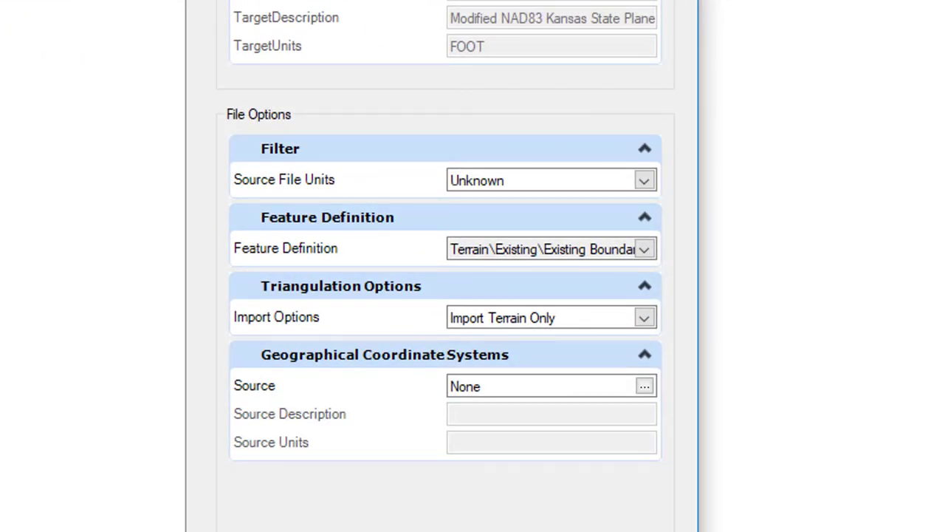
left_click(500, 425)
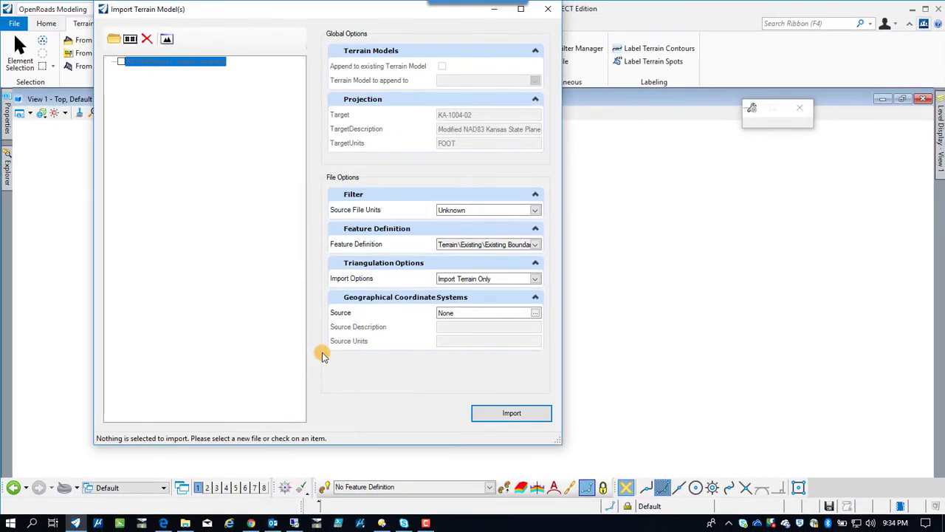
left_click(547, 9)
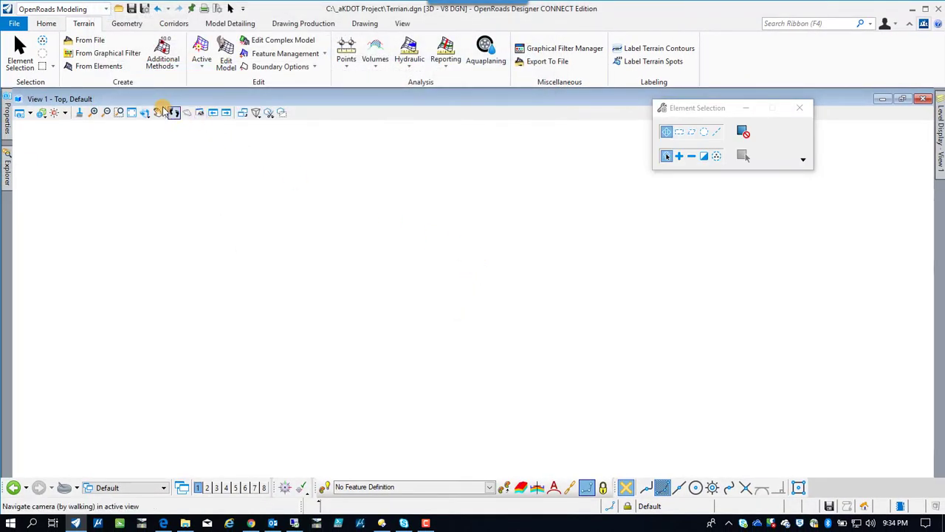
left_click(133, 115)
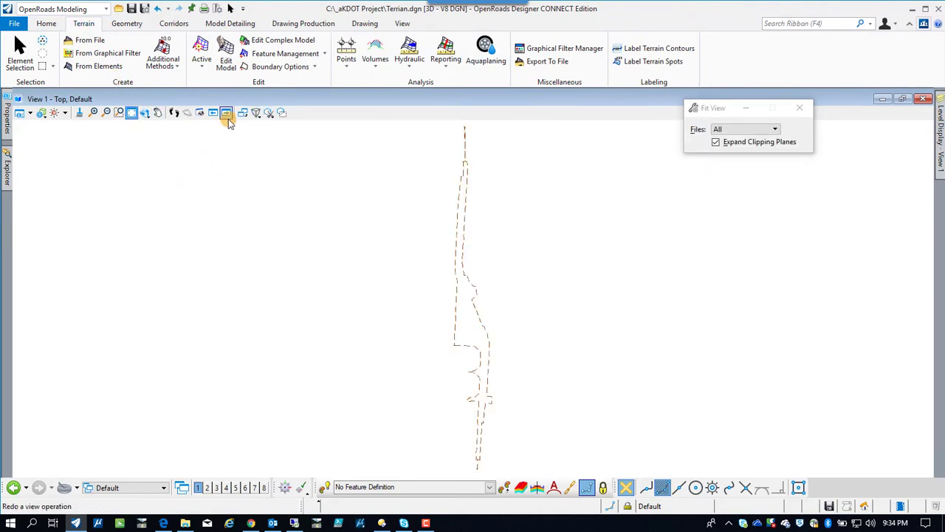
Rotate the terrain view to the Right Isometric orientation.
left_click(146, 115)
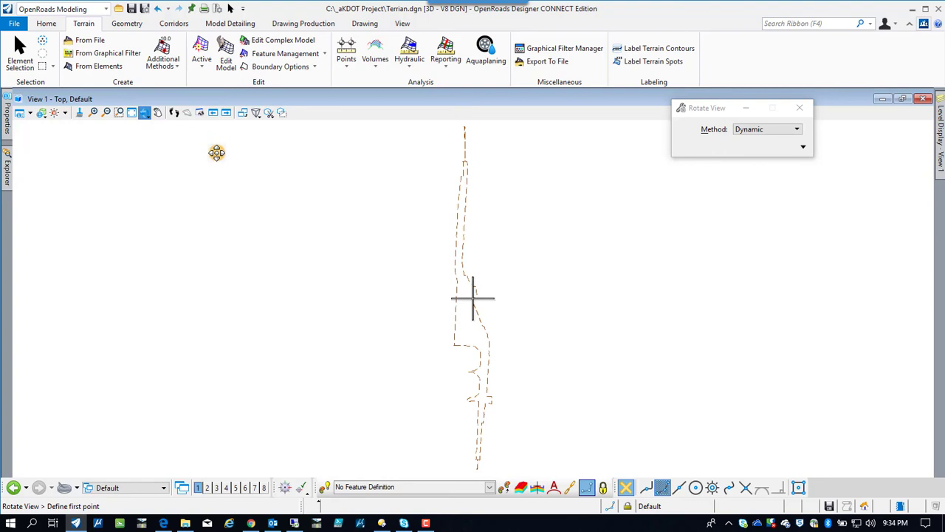
left_click(755, 130)
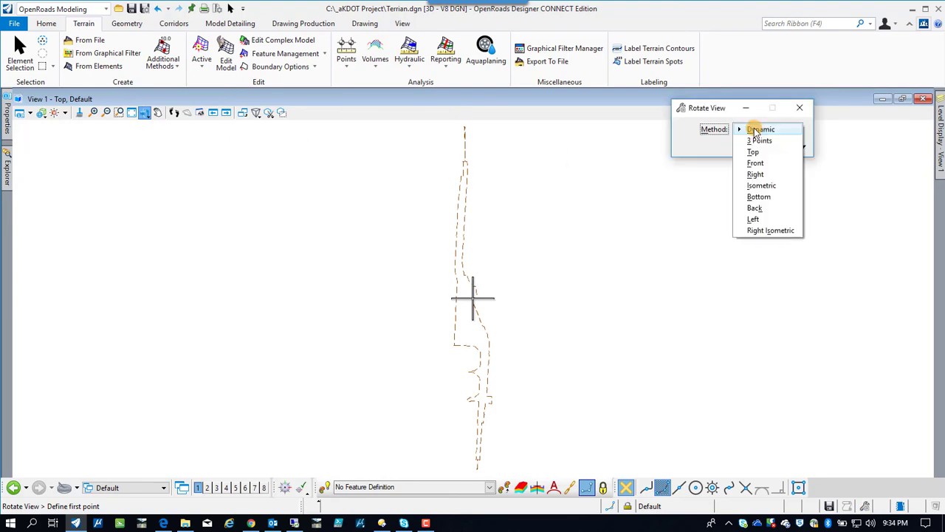
left_click(747, 231)
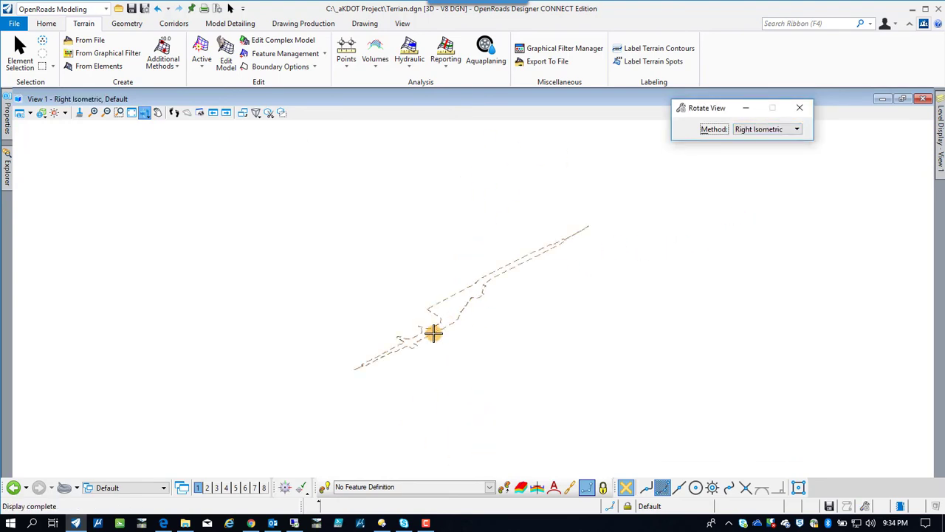
scroll(434, 333, "up", 5)
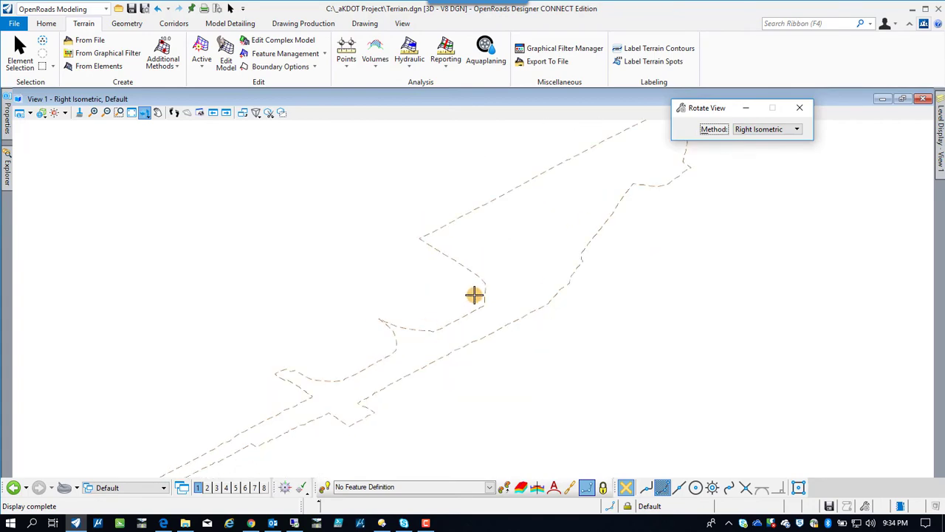
right_click(686, 237)
Set the imported terrain model's edge method to Max Edge Length with a length of 150'.
left_click(481, 207)
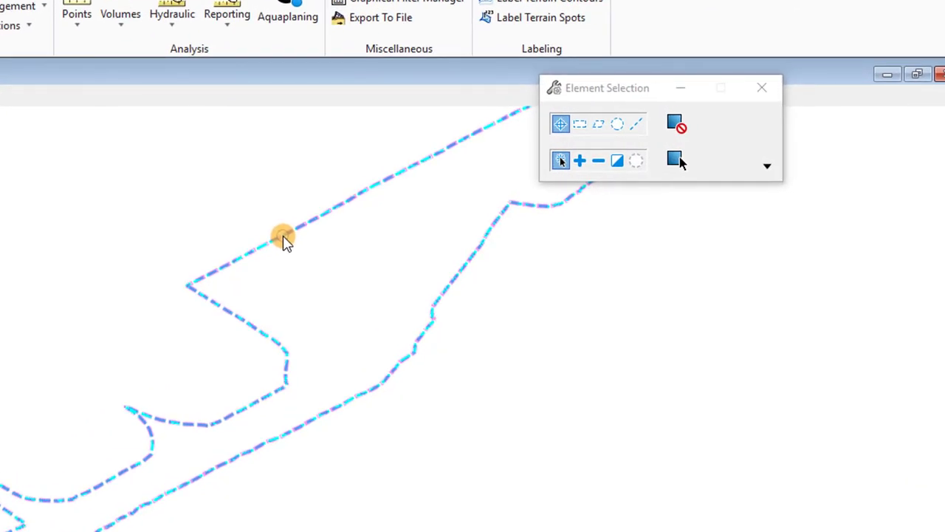
mouse_move(285, 240)
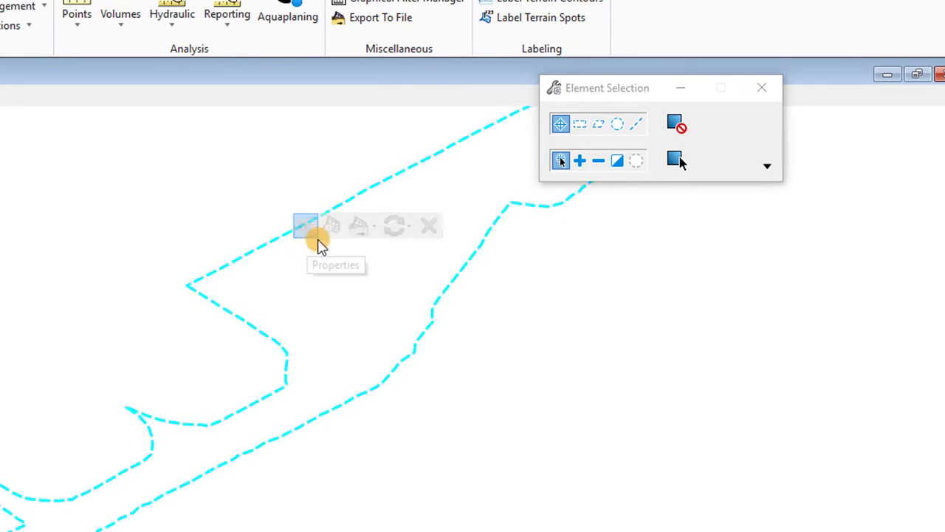
left_click(308, 230)
left_click(517, 176)
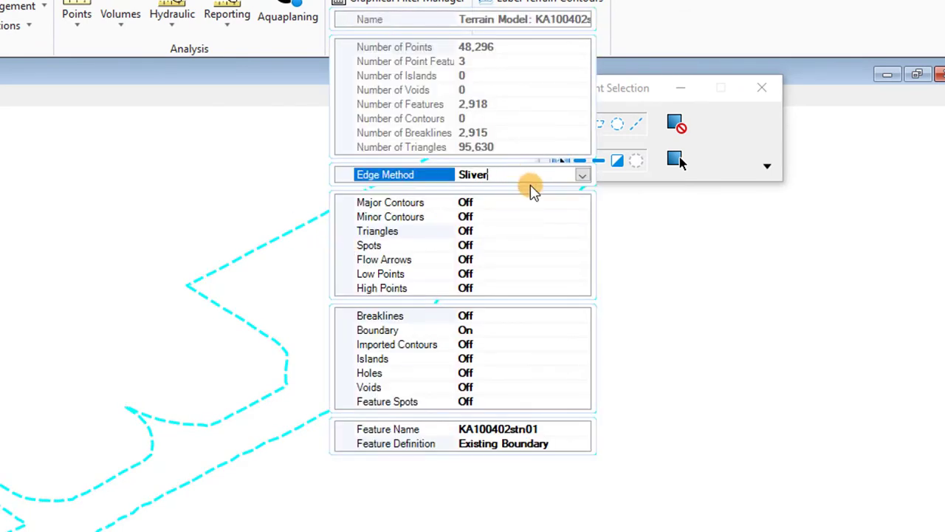
left_click(584, 175)
left_click(503, 218)
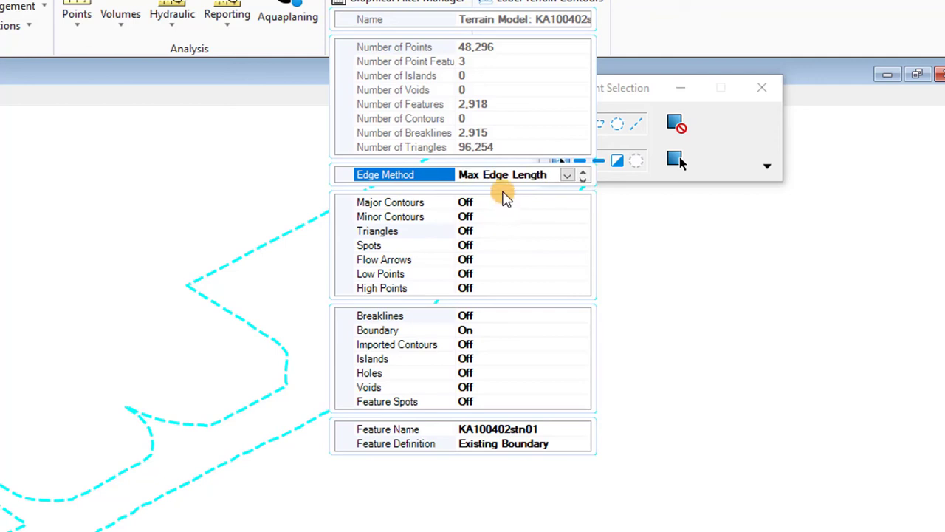
left_click(507, 191)
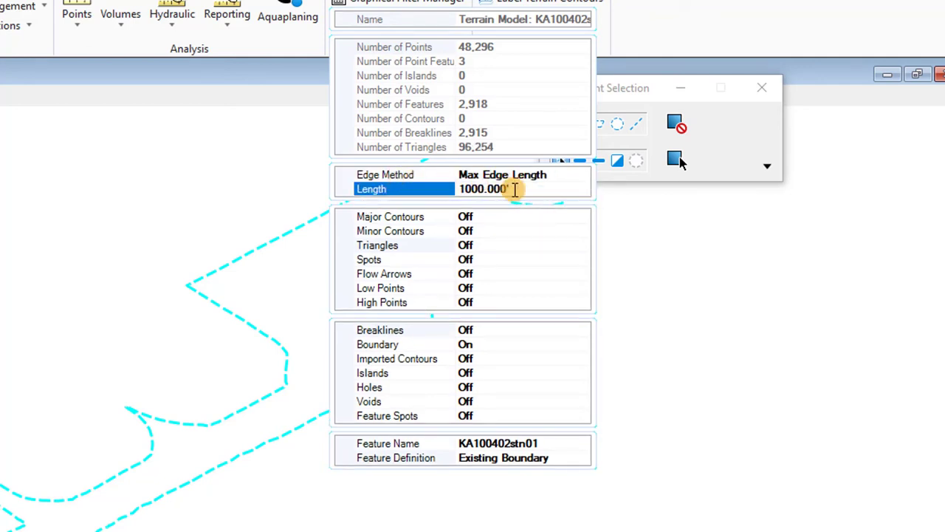
type("15")
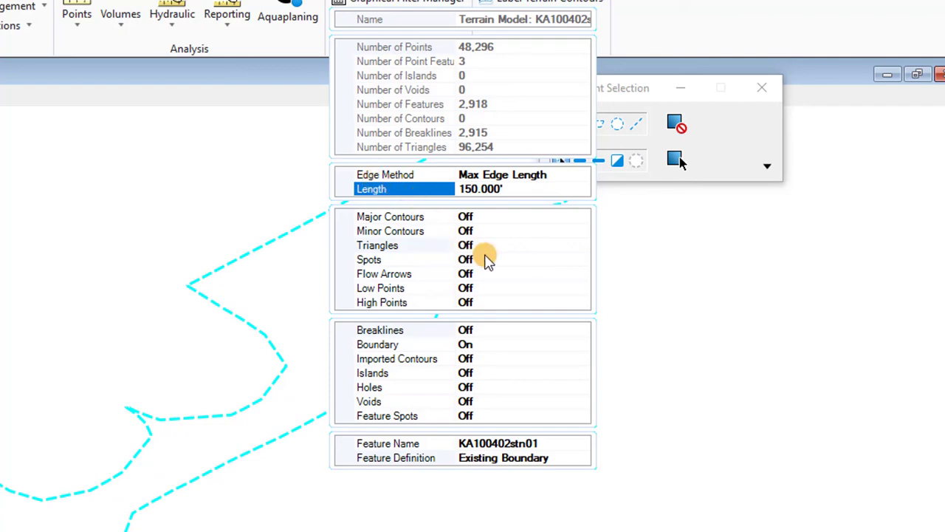
Turn on the triangle display for the terrain model.
left_click(517, 246)
left_click(581, 246)
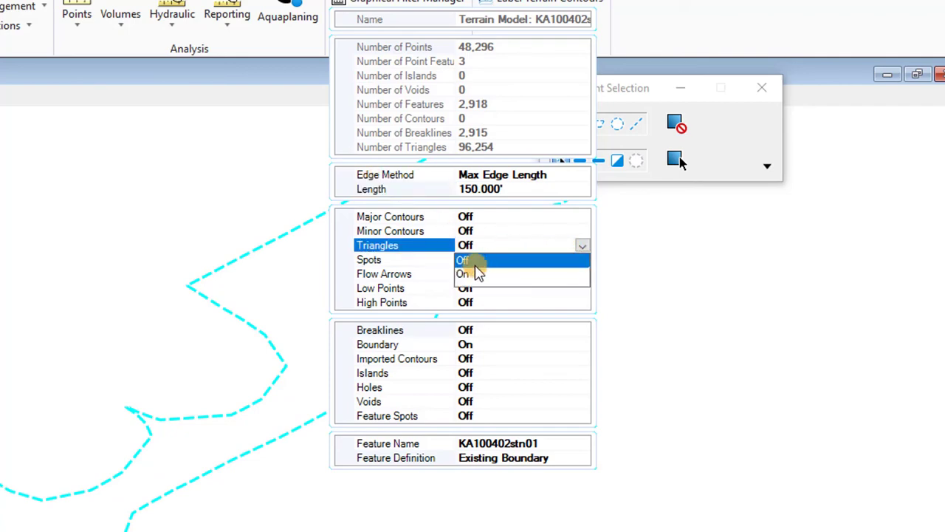
left_click(470, 274)
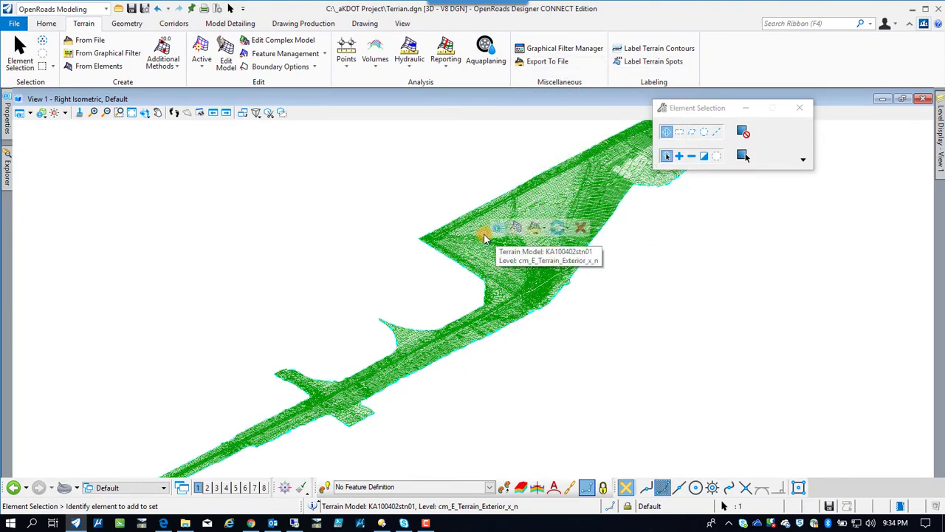
Set the imported terrain as the active terrain model and clear the selection.
scroll(484, 238, "up", 5)
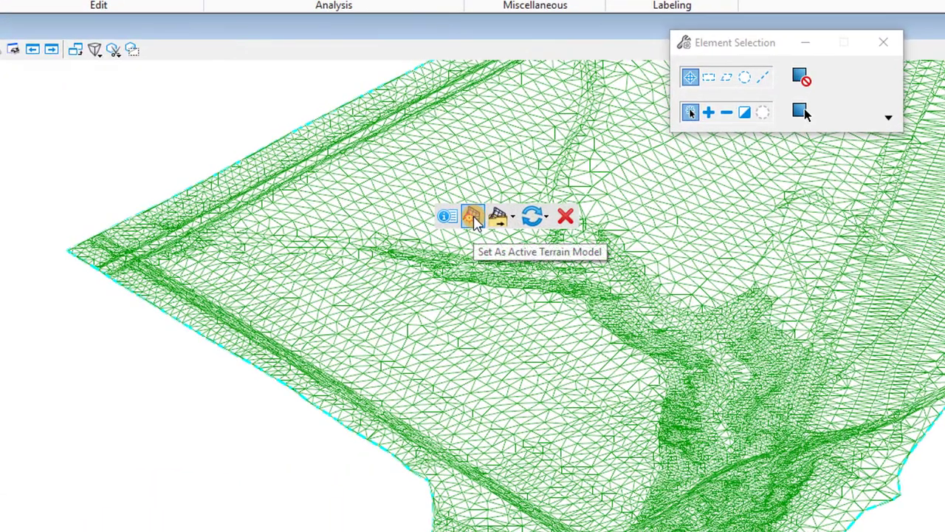
left_click(492, 222)
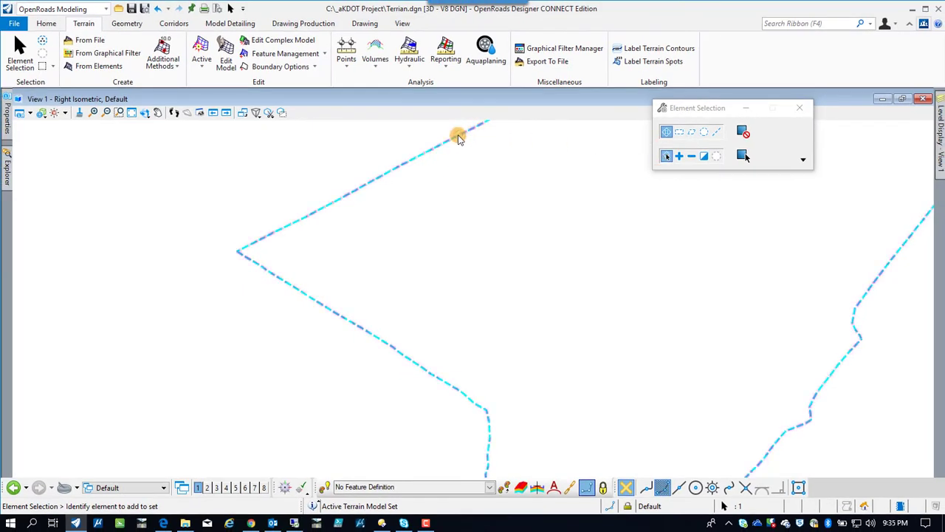
scroll(471, 141, "down", 2)
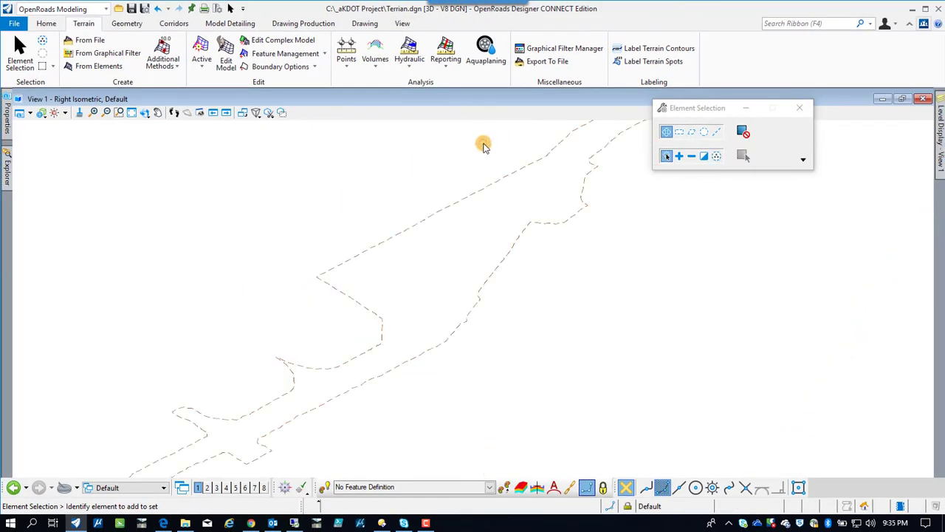